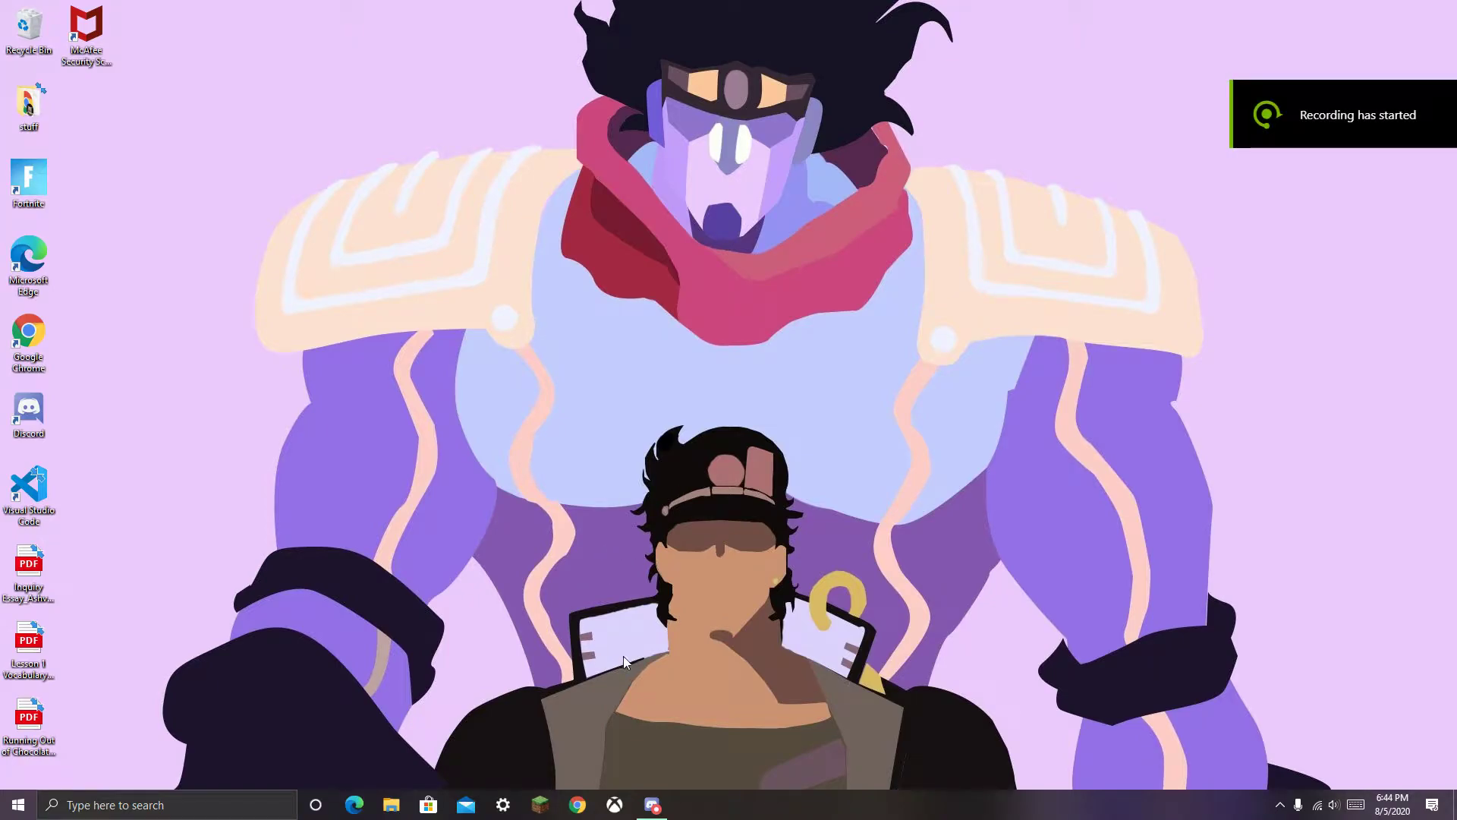
- Check the Discord servers, then hide Discord and launch Chrome to load mee6.xyz
{"action": "left_click", "coordinate": [651, 805]}
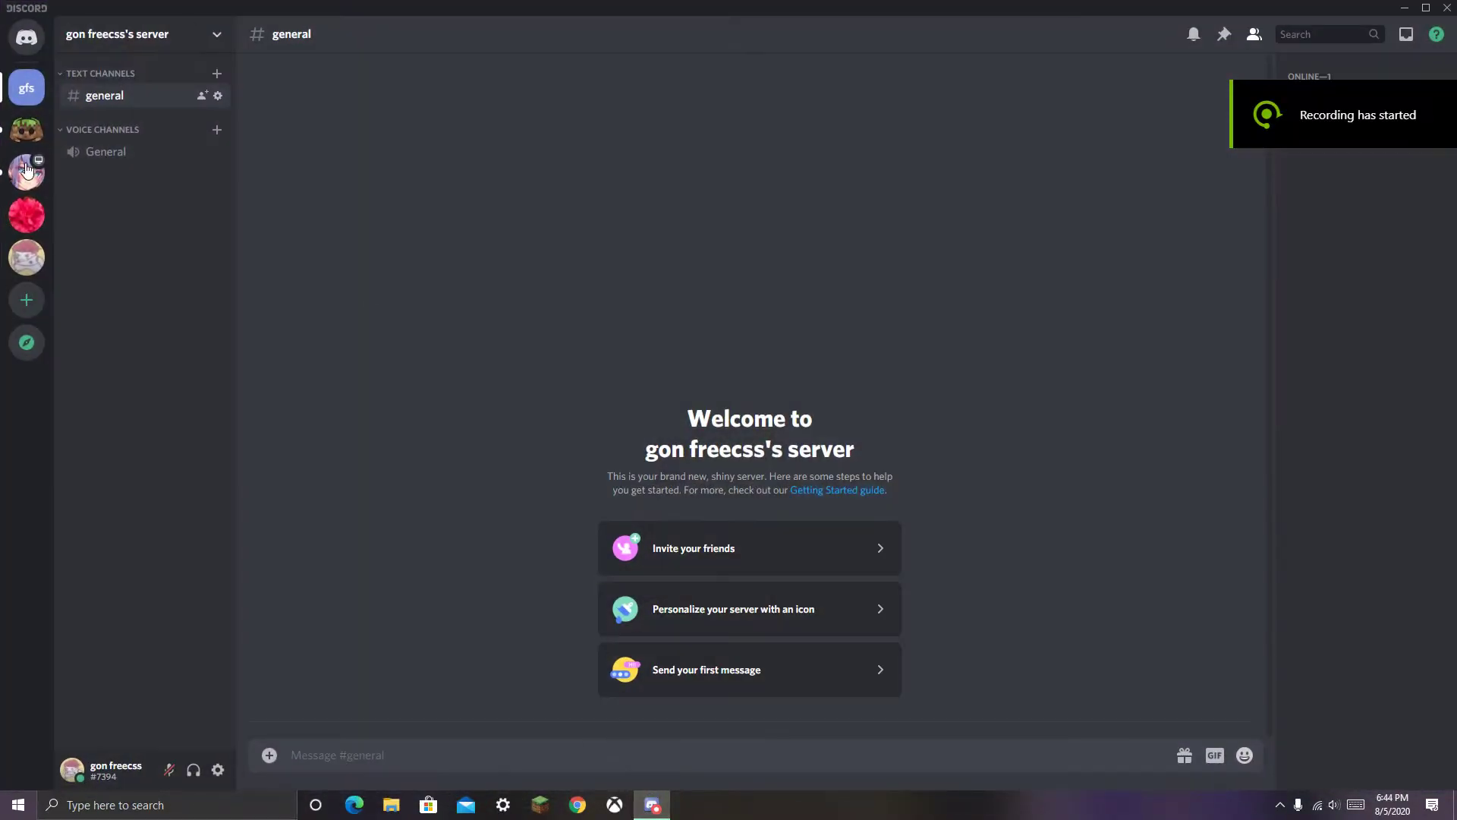
{"action": "left_click", "coordinate": [26, 130]}
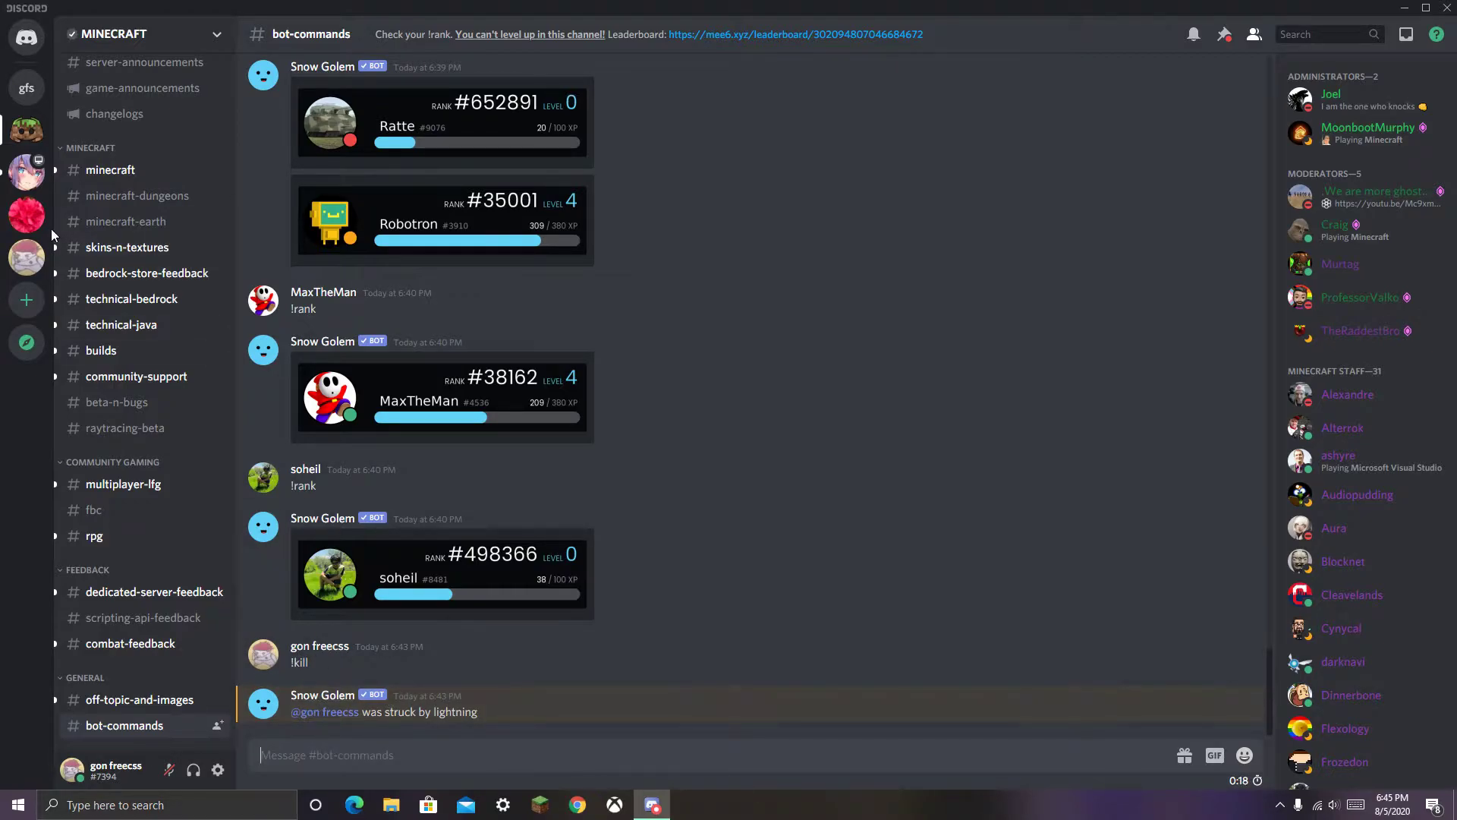
{"action": "left_click", "coordinate": [24, 91]}
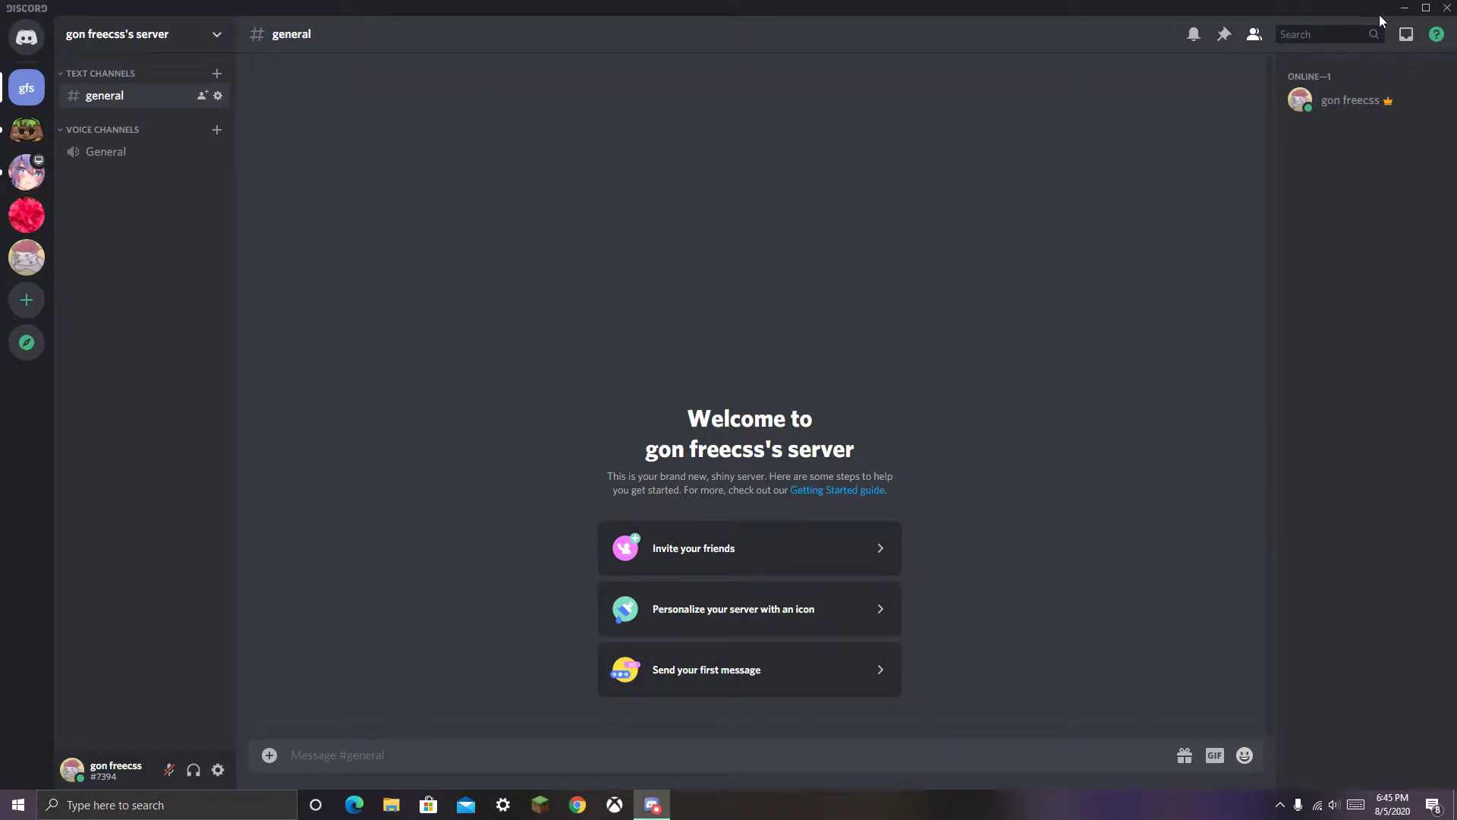
{"action": "left_click", "coordinate": [1403, 10]}
{"action": "left_click", "coordinate": [577, 805]}
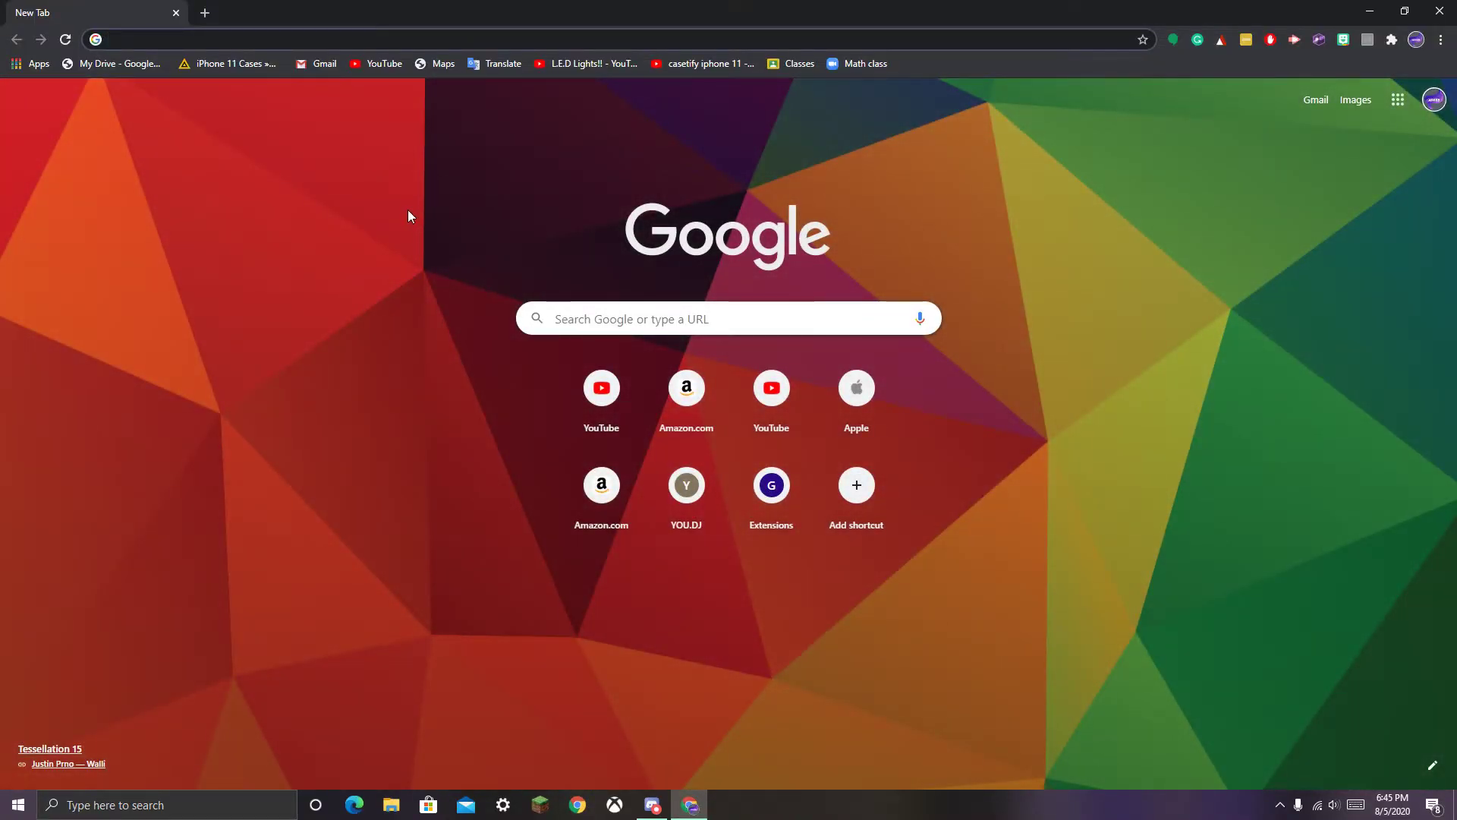
{"action": "type", "text": "mee6.xyz"}
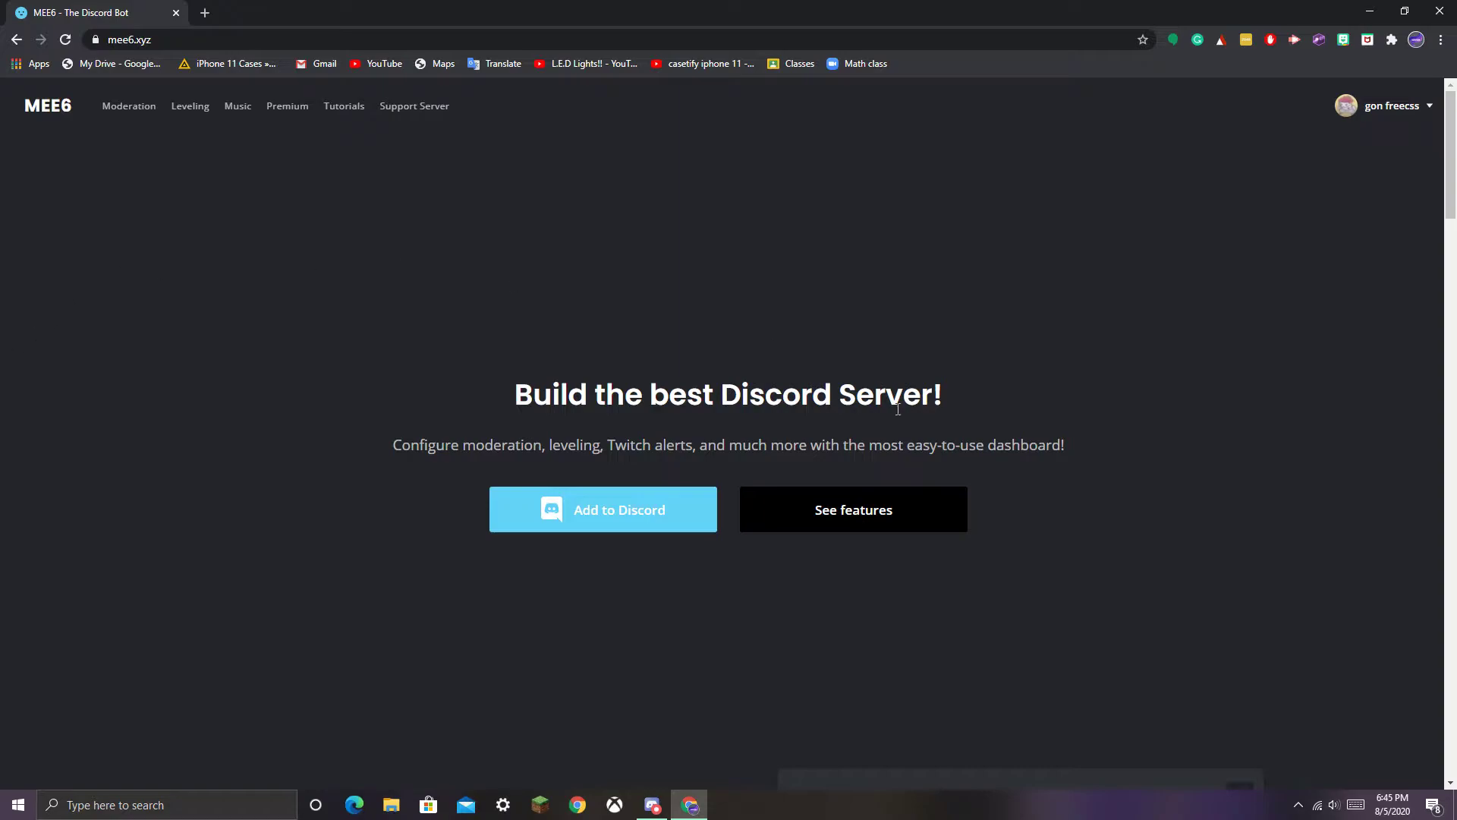
- Add MEE6 to the second server and authorize its requested permissions
{"action": "left_click", "coordinate": [573, 521]}
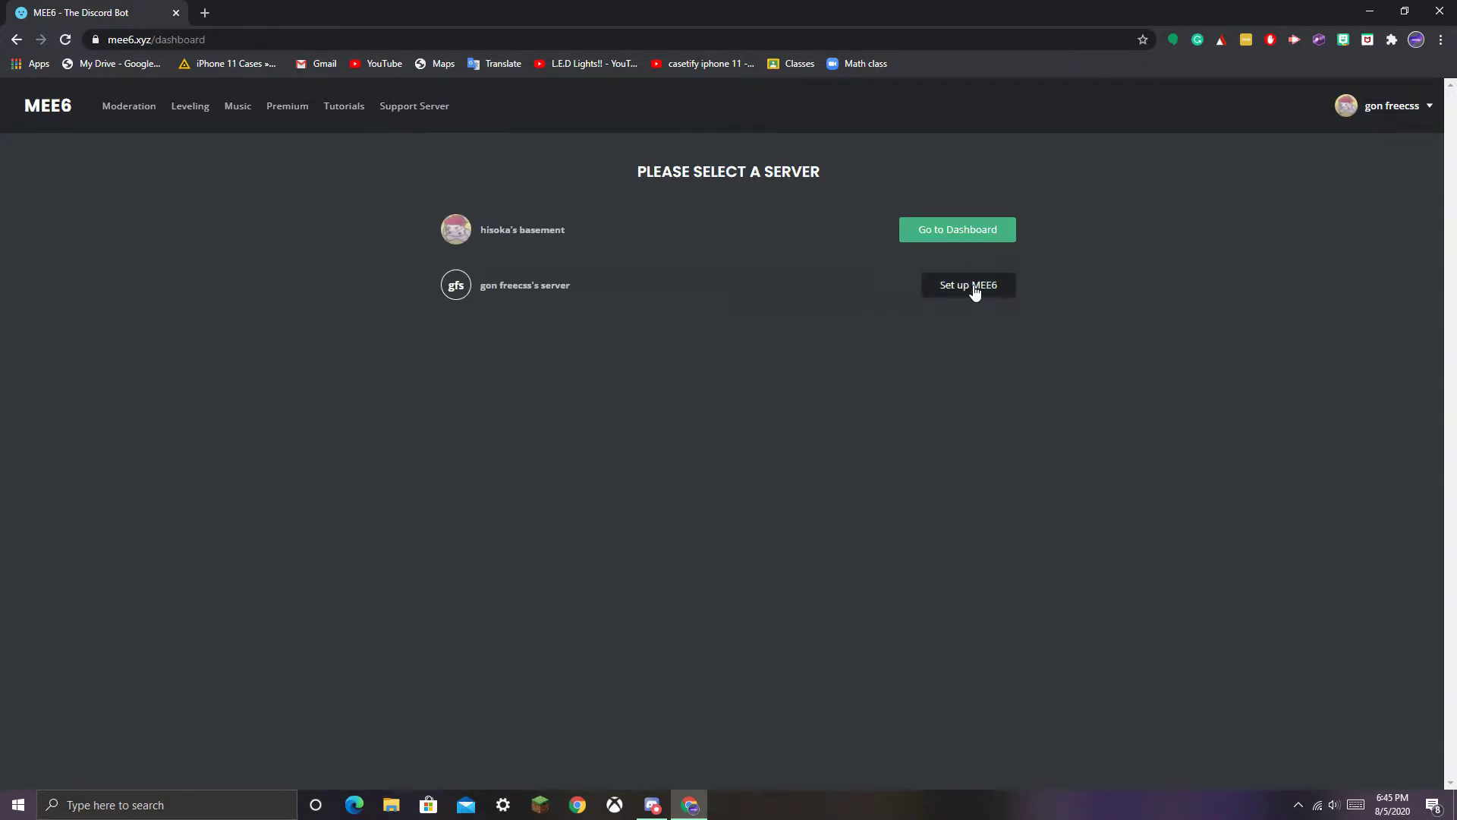
{"action": "left_click", "coordinate": [969, 288]}
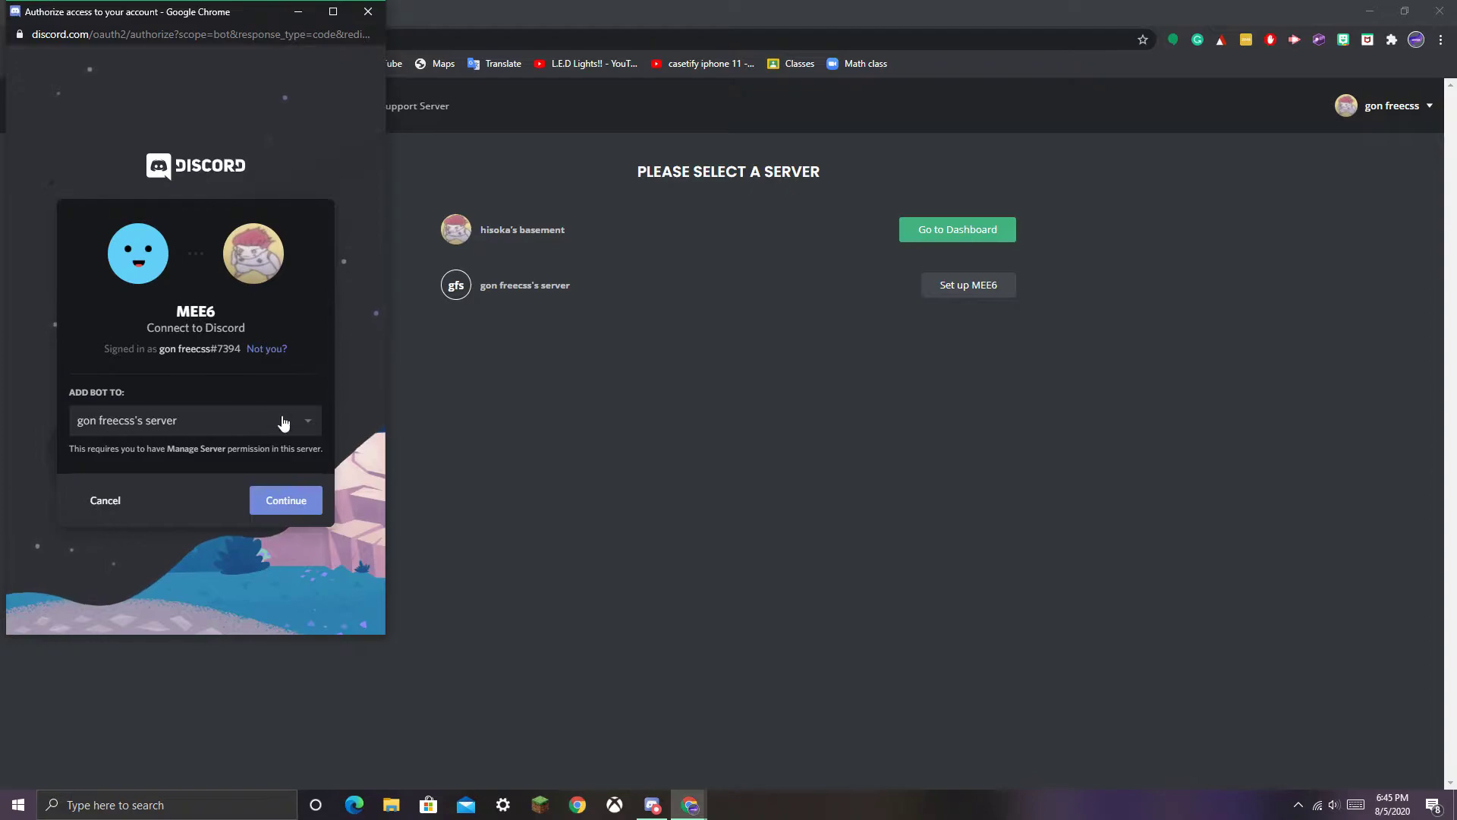
{"action": "left_click", "coordinate": [284, 502]}
{"action": "scroll", "coordinate": [211, 431], "scroll_direction": "down", "scroll_amount": 5}
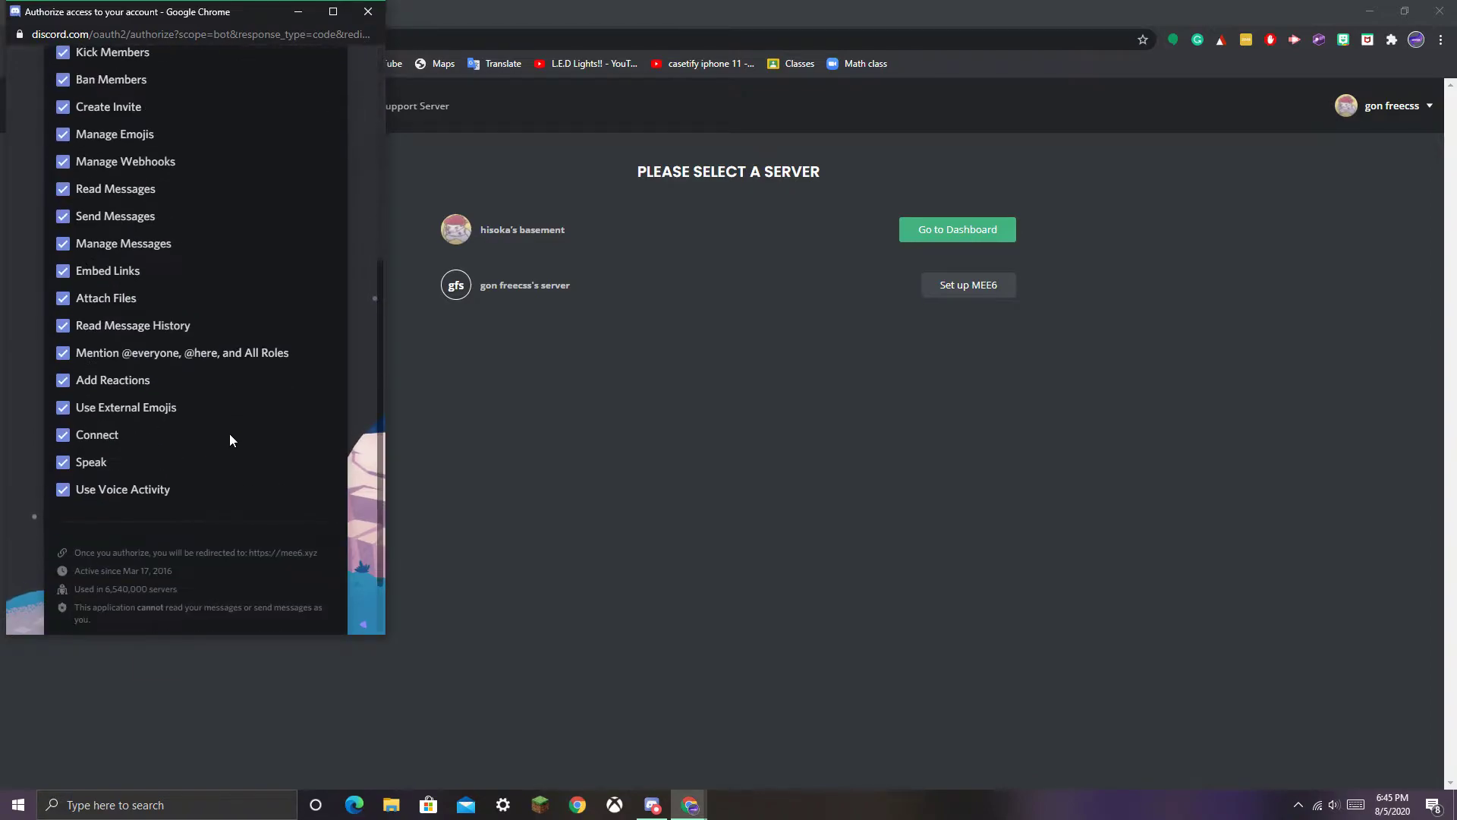
{"action": "scroll", "coordinate": [254, 518], "scroll_direction": "down", "scroll_amount": 2}
{"action": "left_click", "coordinate": [289, 588]}
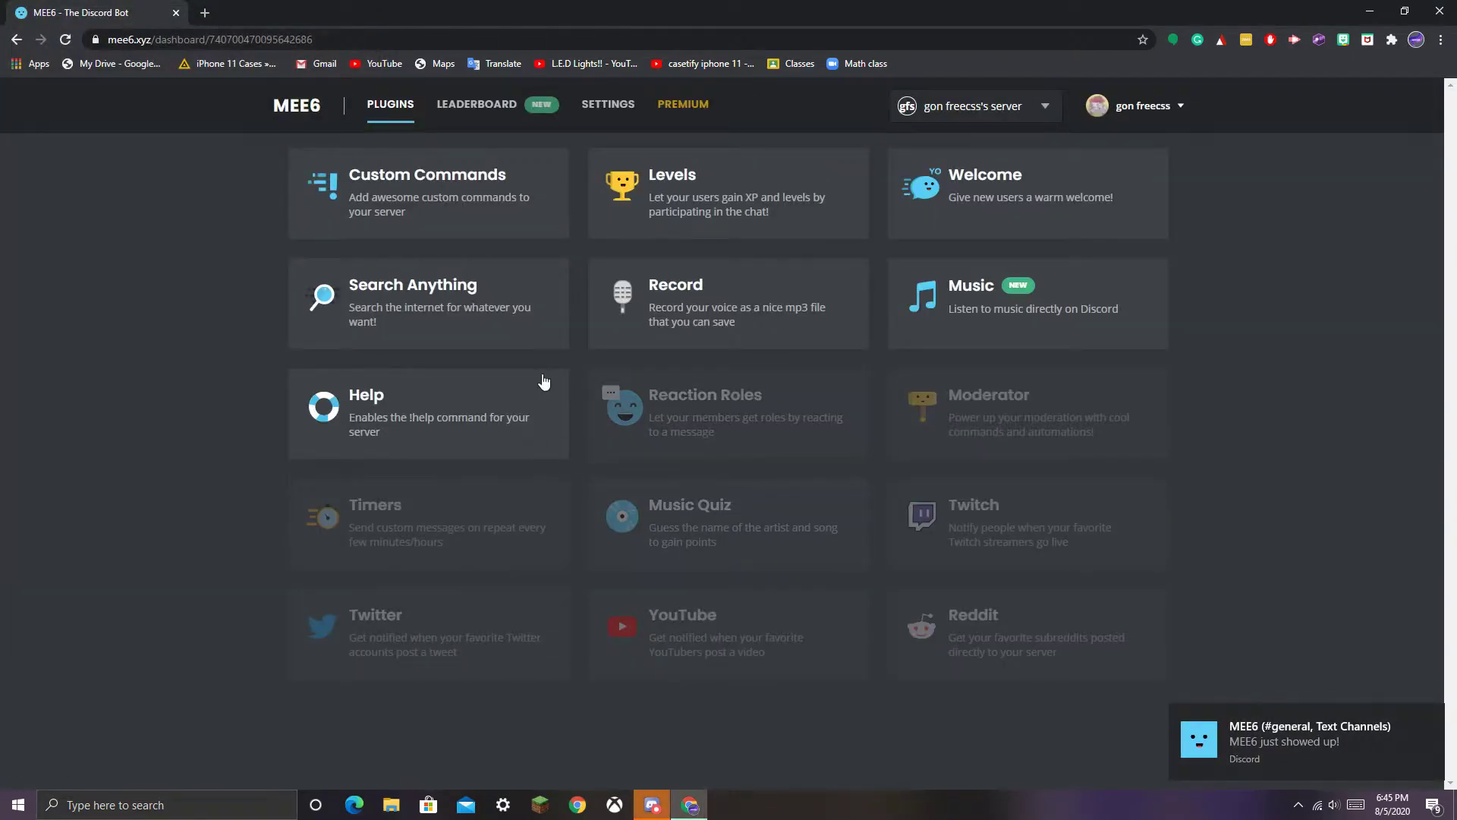
- Confirm in Discord that MEE6 joined, then open the Custom Commands plugin
{"action": "left_click", "coordinate": [650, 804]}
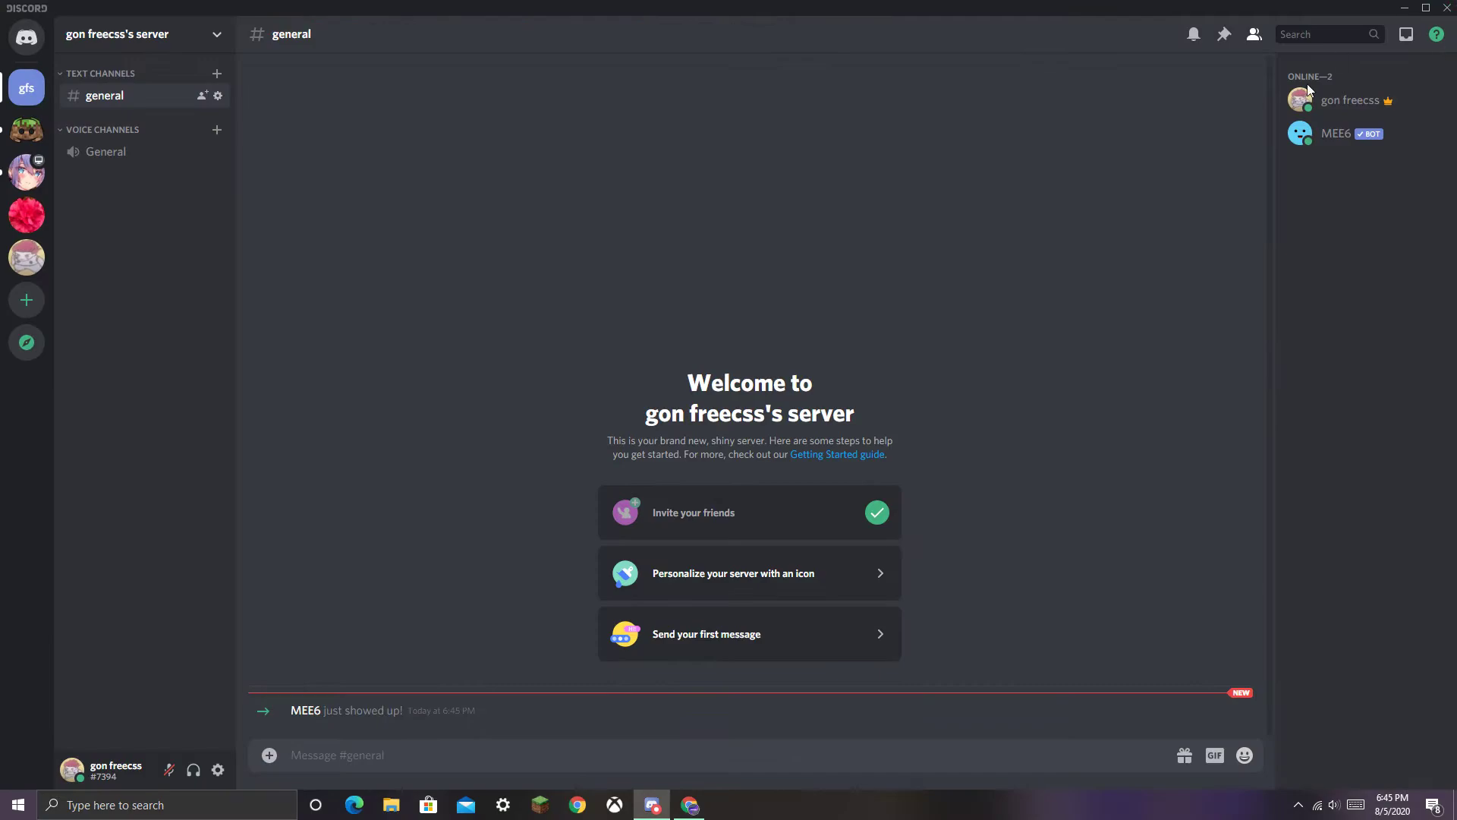
{"action": "left_click", "coordinate": [1403, 8]}
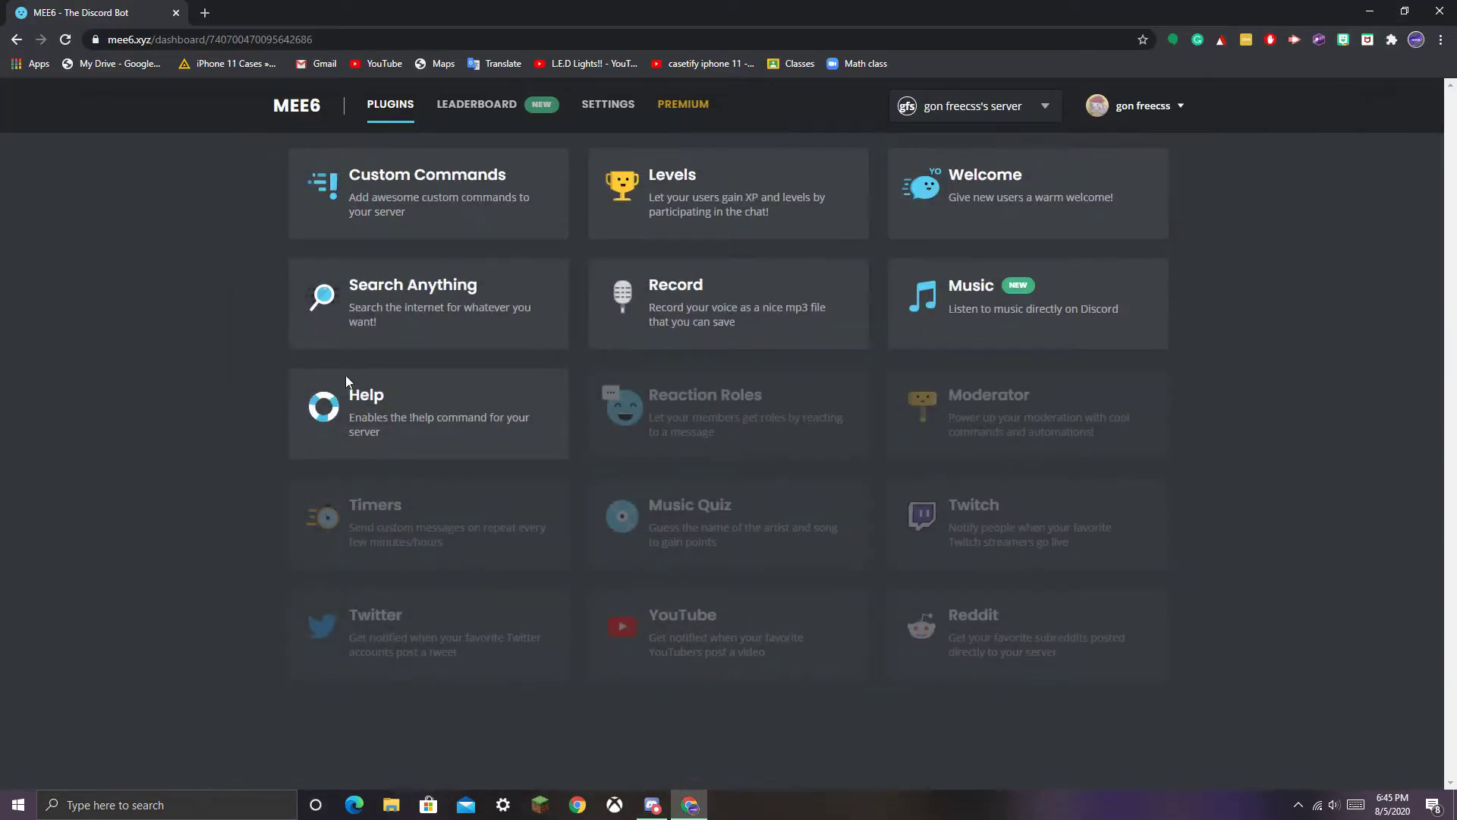
{"action": "left_click", "coordinate": [468, 203]}
- Create a new text command named !kill and select the default reply text
{"action": "left_click", "coordinate": [397, 289]}
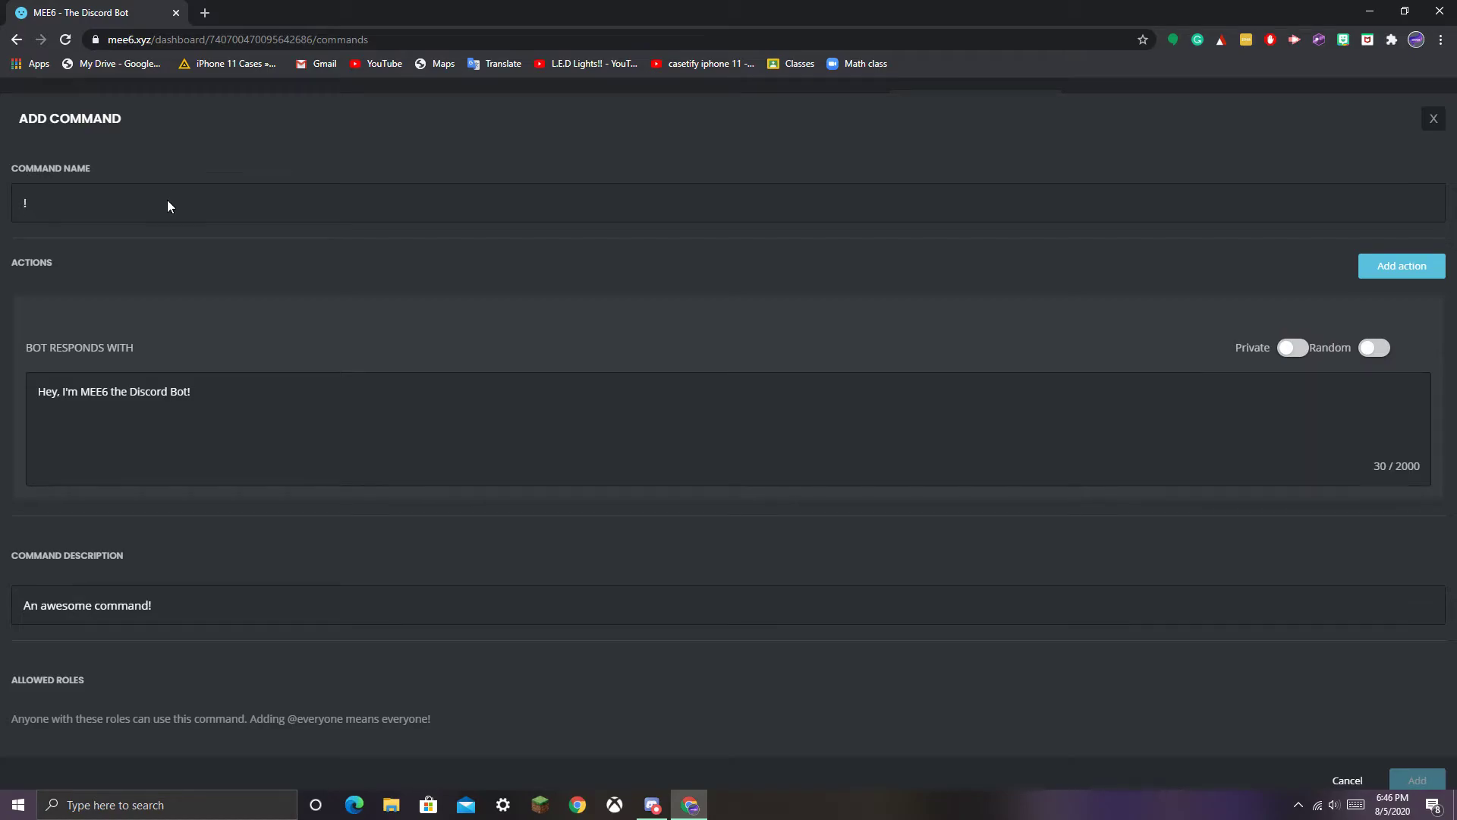
{"action": "type", "text": "kil"}
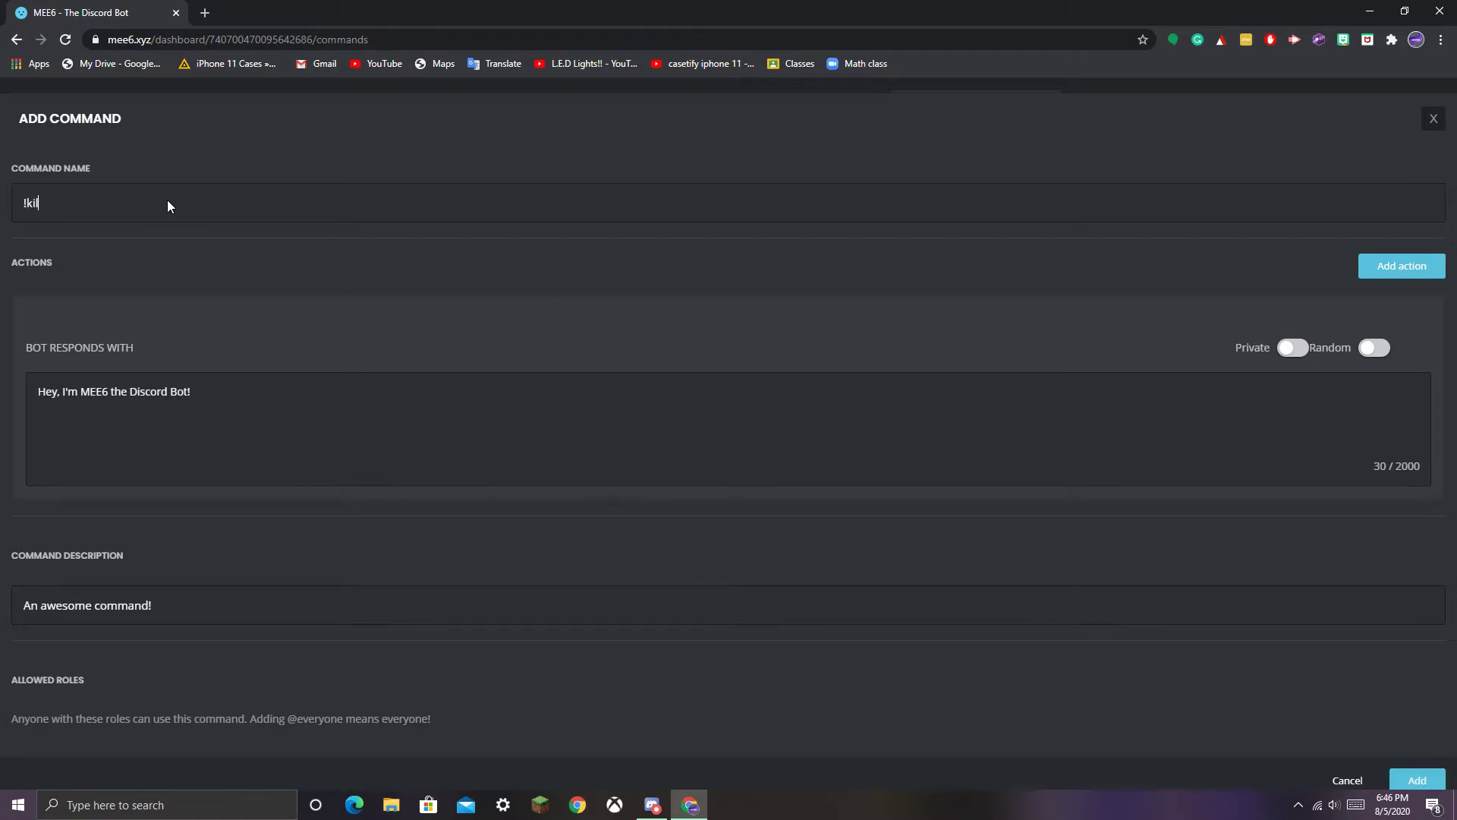
{"action": "type", "text": "l"}
{"action": "left_click_drag", "start_coordinate": [232, 387], "coordinate": [66, 391]}
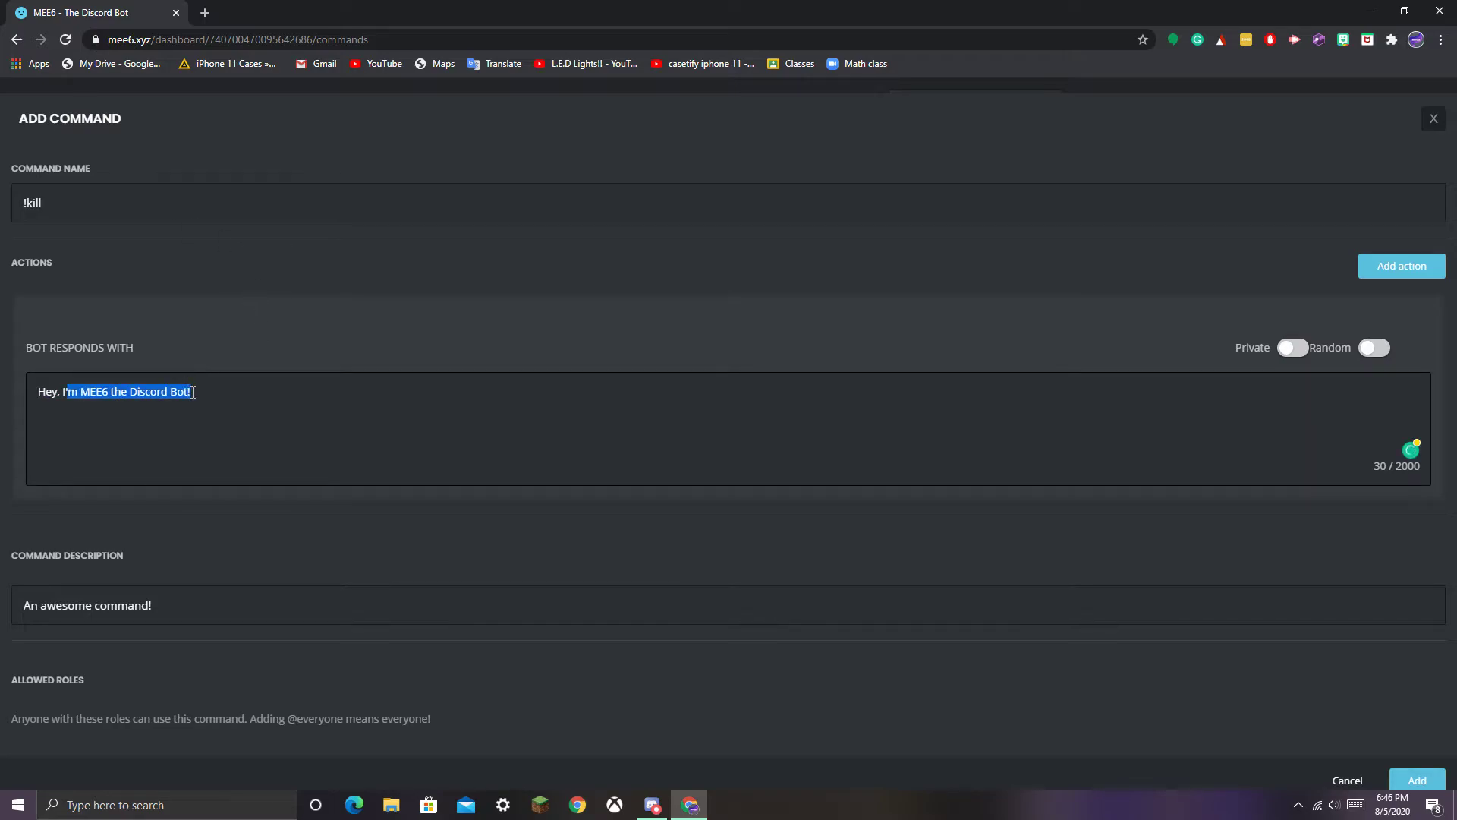
{"action": "left_click_drag", "start_coordinate": [53, 392], "coordinate": [46, 390]}
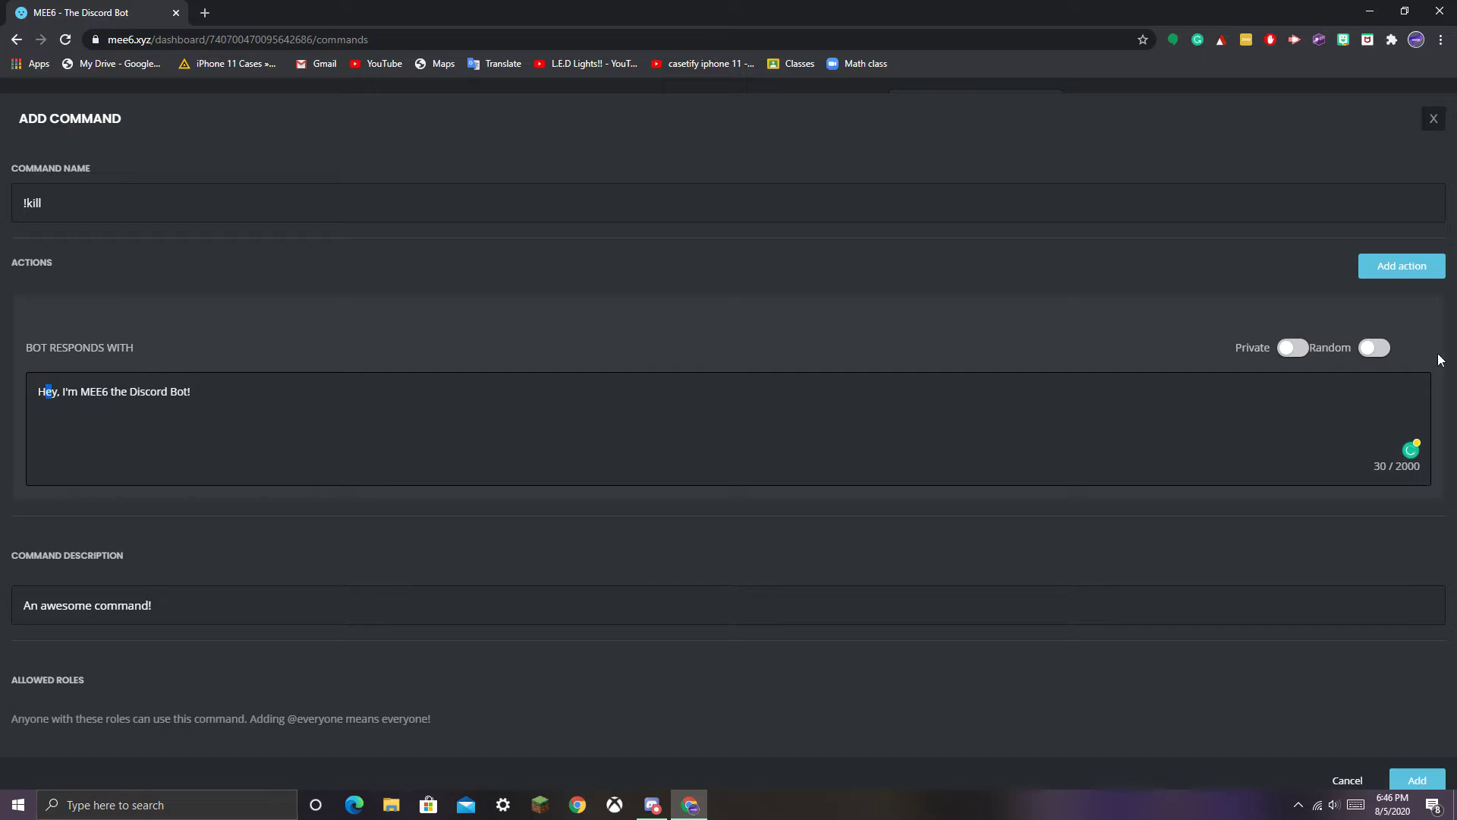
- Turn on random replies and replace the default reply with {user}
{"action": "left_click", "coordinate": [1367, 347]}
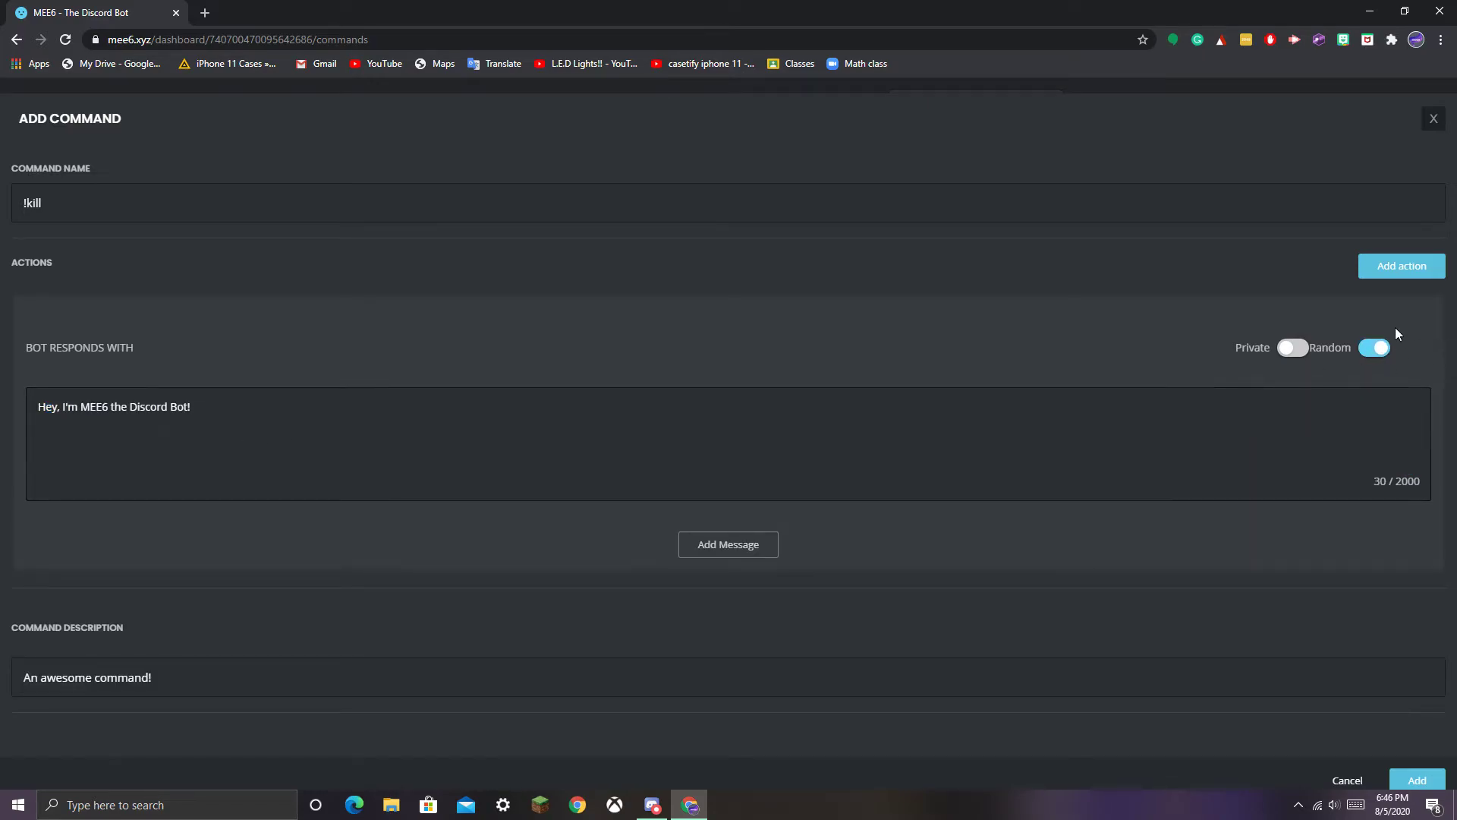
{"action": "key", "text": "ctrl+a"}
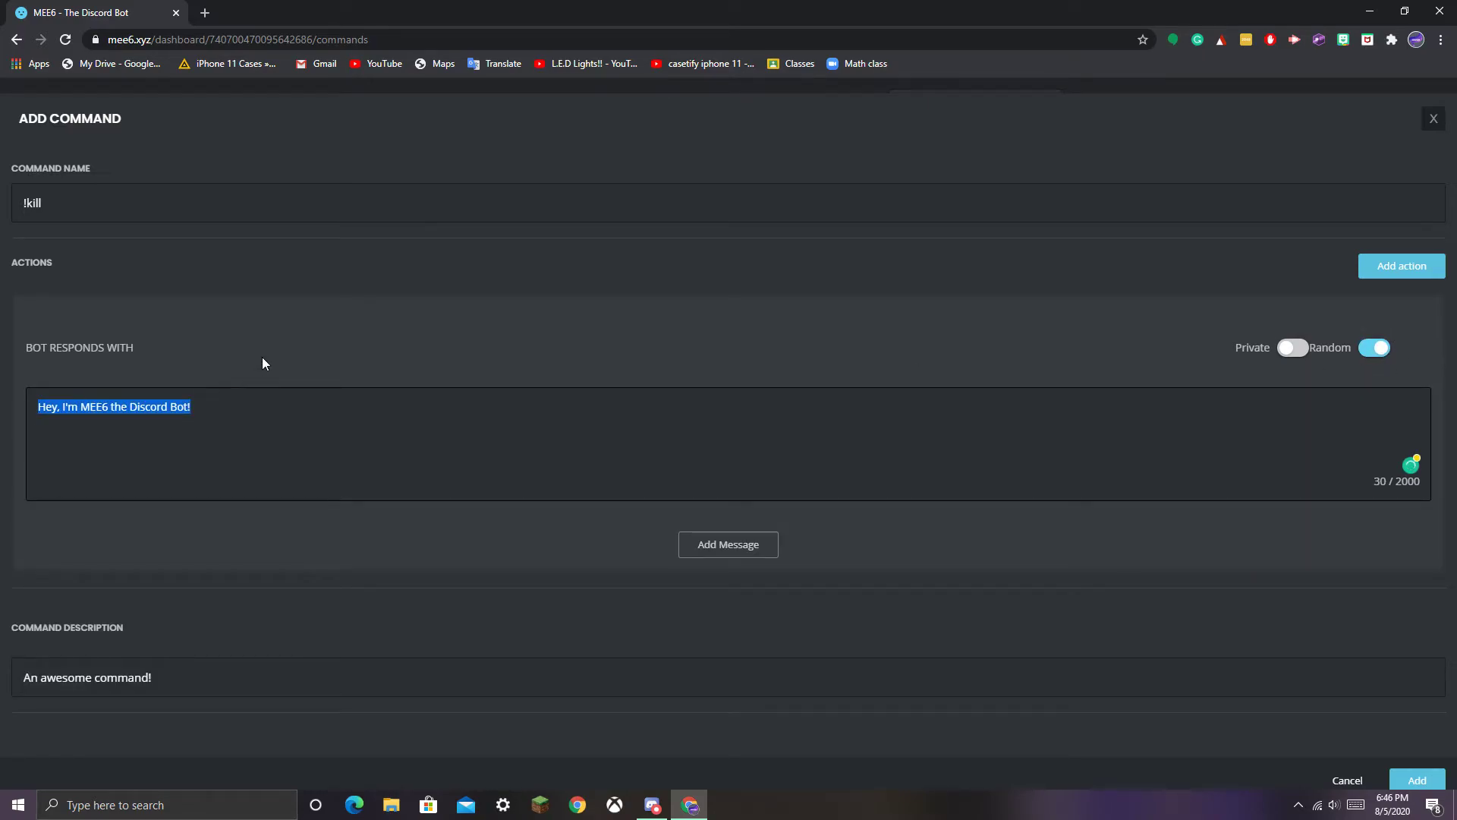
{"action": "key", "text": "BackSpace"}
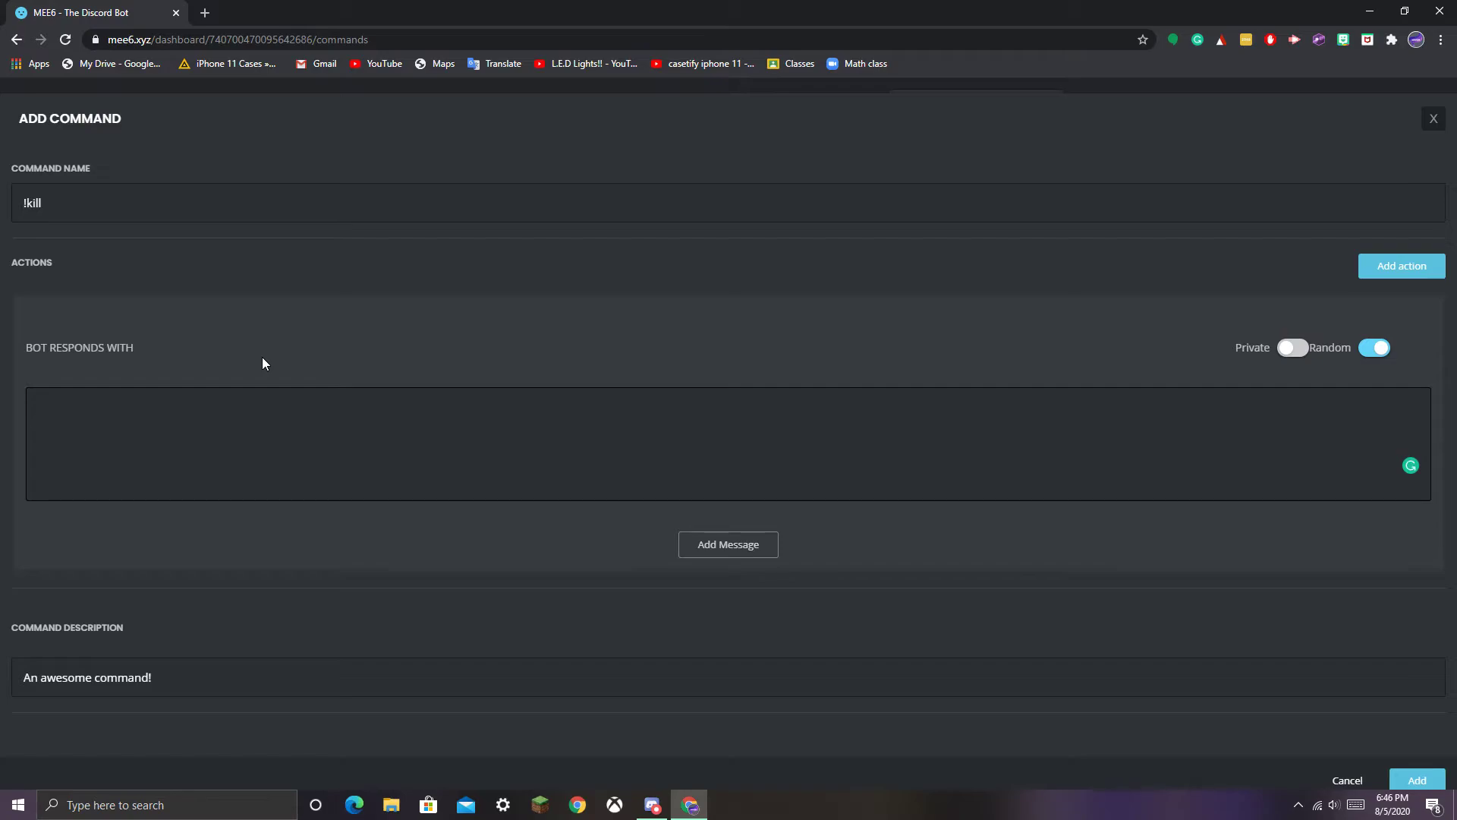
{"action": "type", "text": "{}"}
{"action": "type", "text": "user}"}
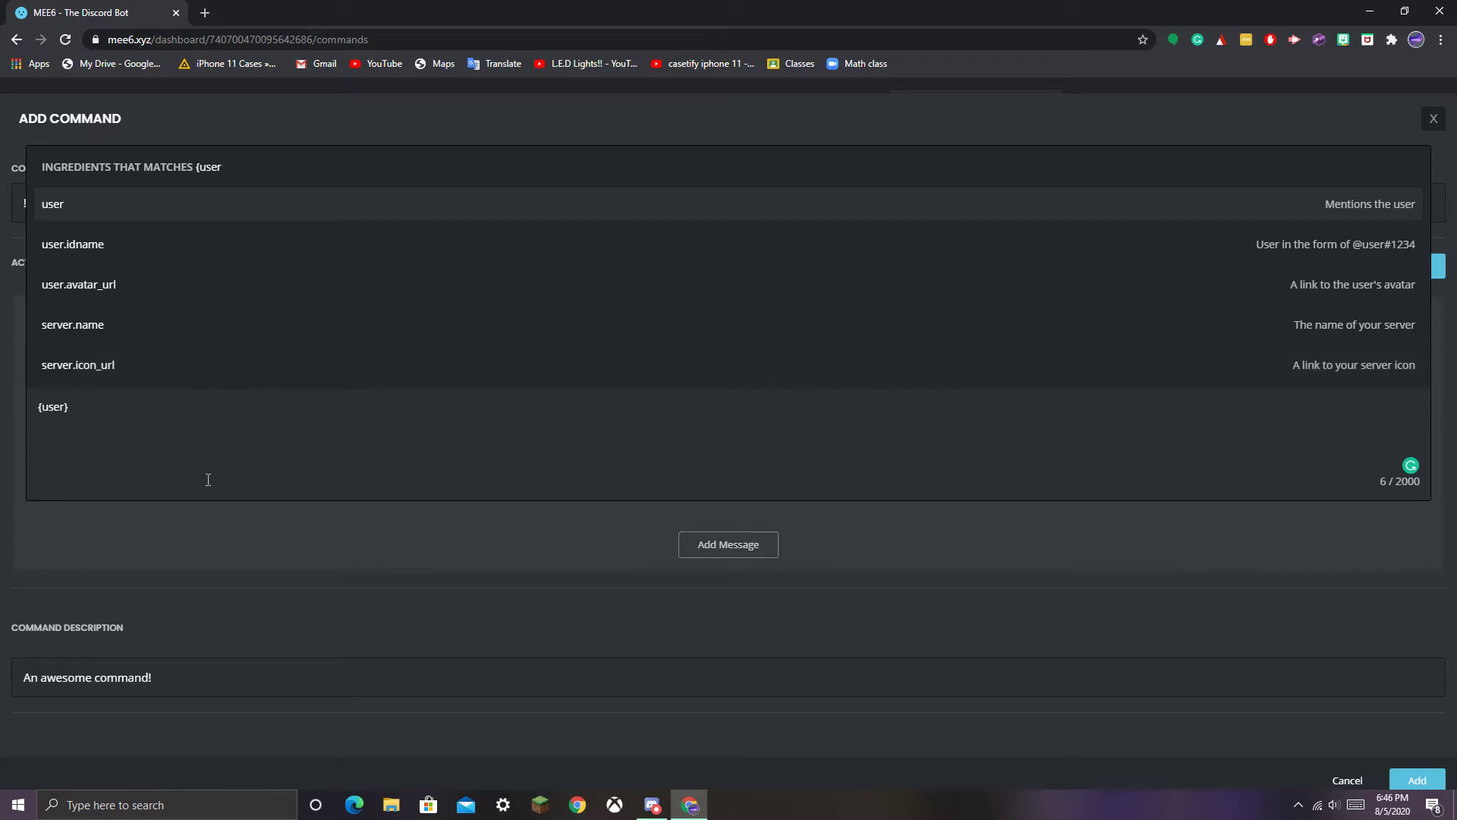
- Search 'ways to die in minecraft list' in a new tab and open the wiki's Death Messages page
{"action": "left_click", "coordinate": [206, 11]}
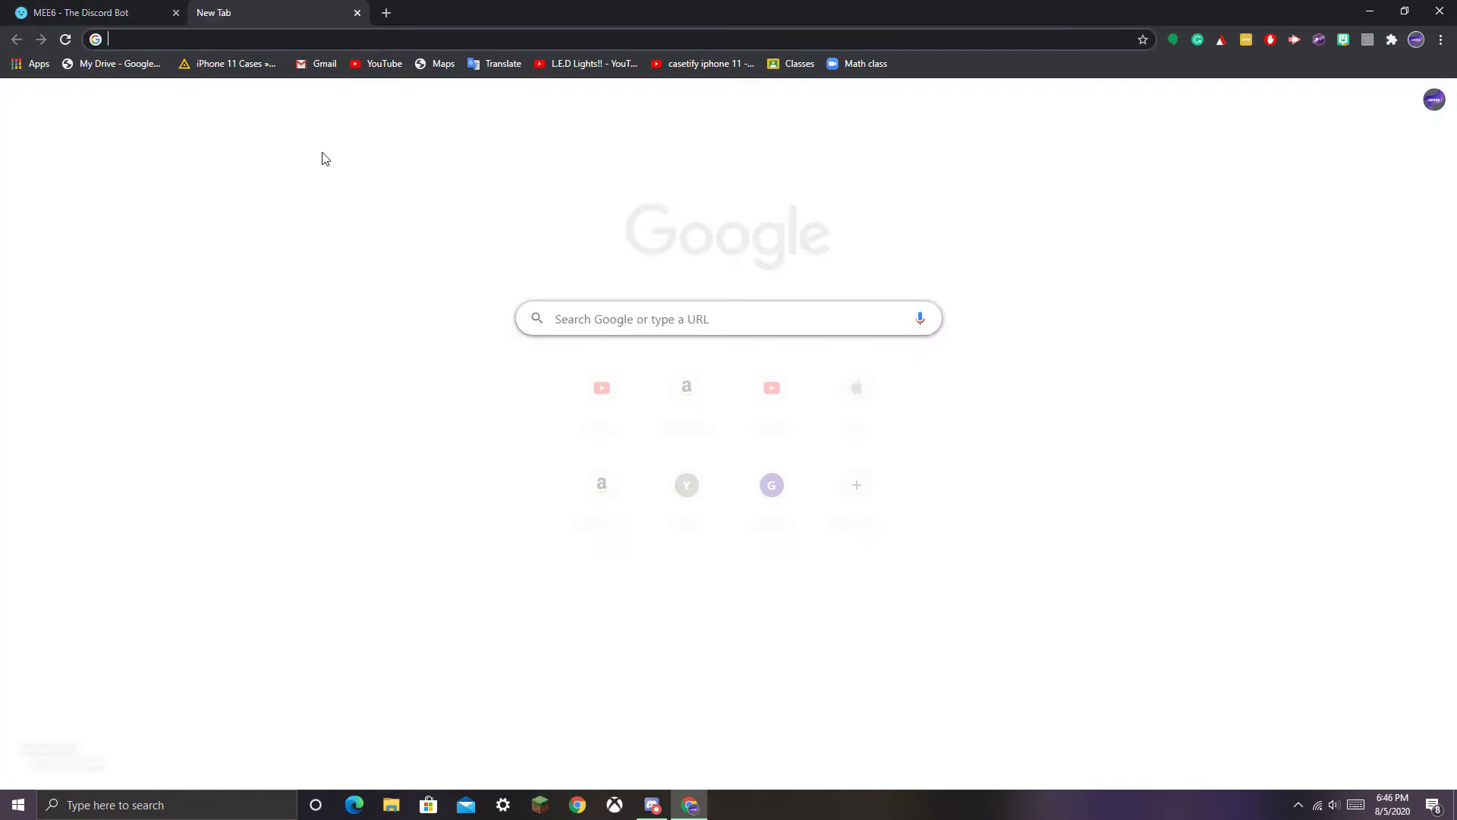
{"action": "type", "text": "ways"}
{"action": "key", "text": "Return"}
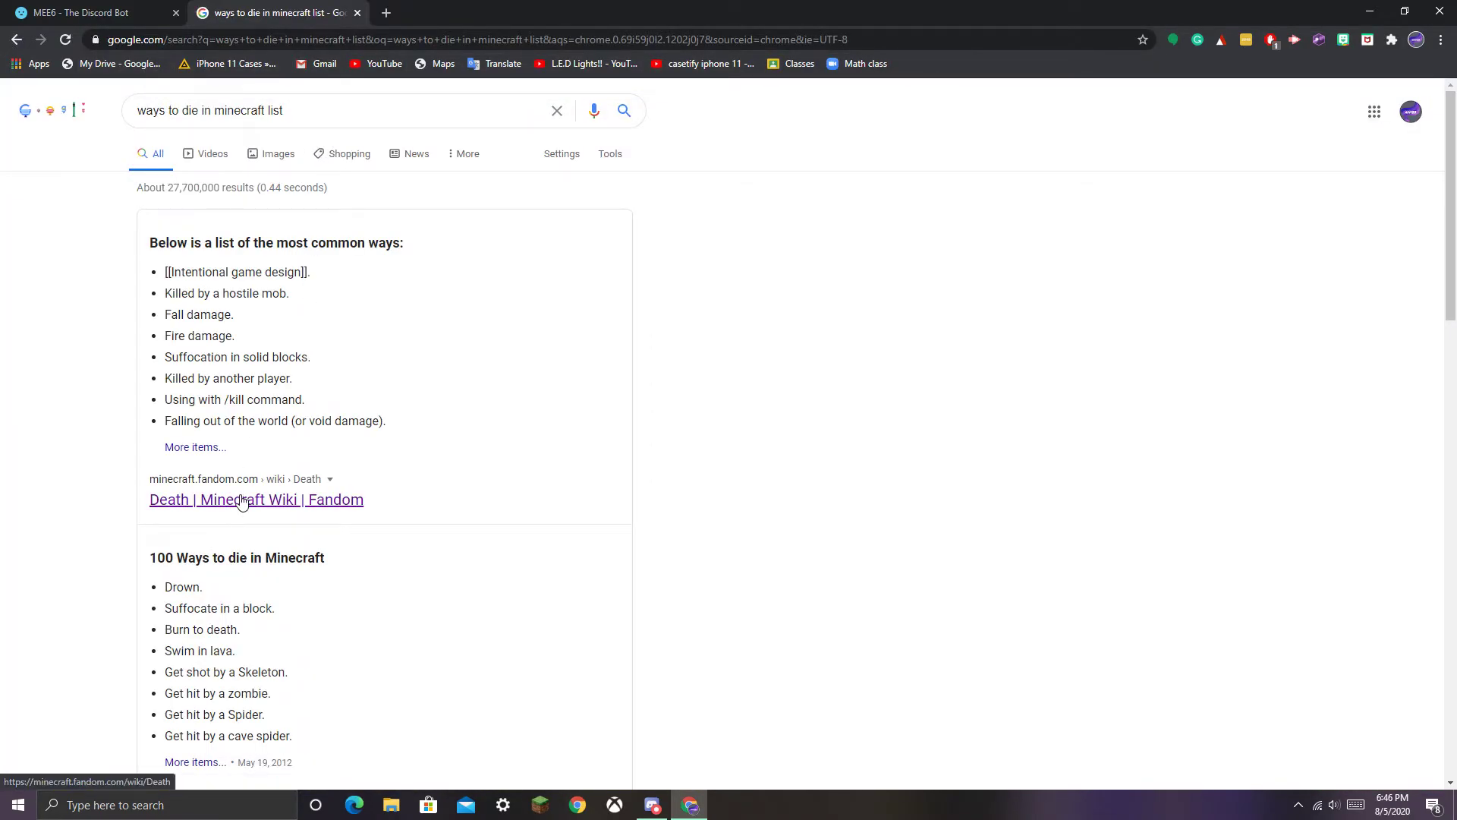
{"action": "left_click", "coordinate": [234, 501]}
{"action": "scroll", "coordinate": [508, 584], "scroll_direction": "down", "scroll_amount": 2}
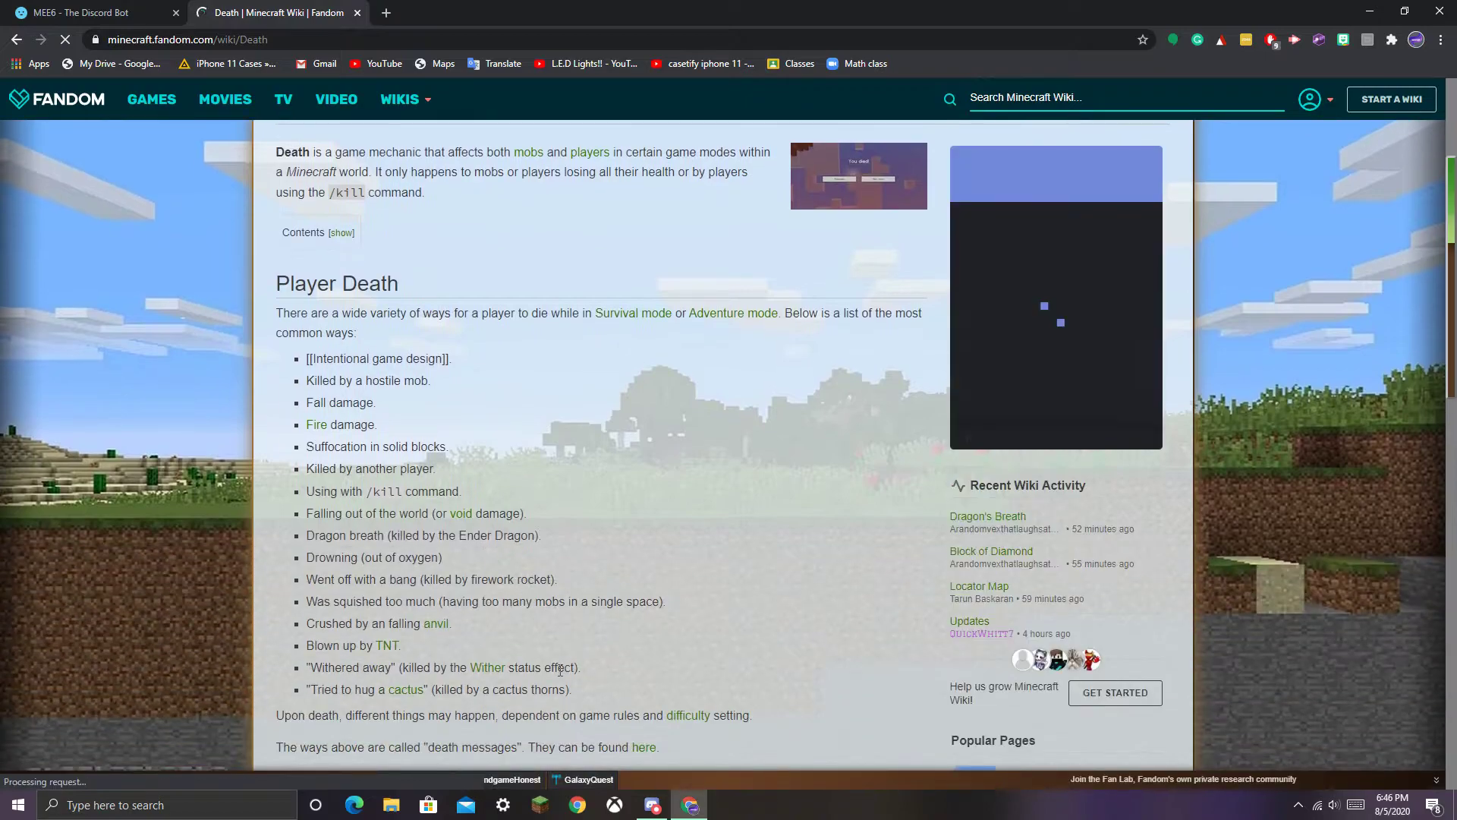
{"action": "scroll", "coordinate": [647, 610], "scroll_direction": "down", "scroll_amount": 1}
{"action": "left_click", "coordinate": [645, 601]}
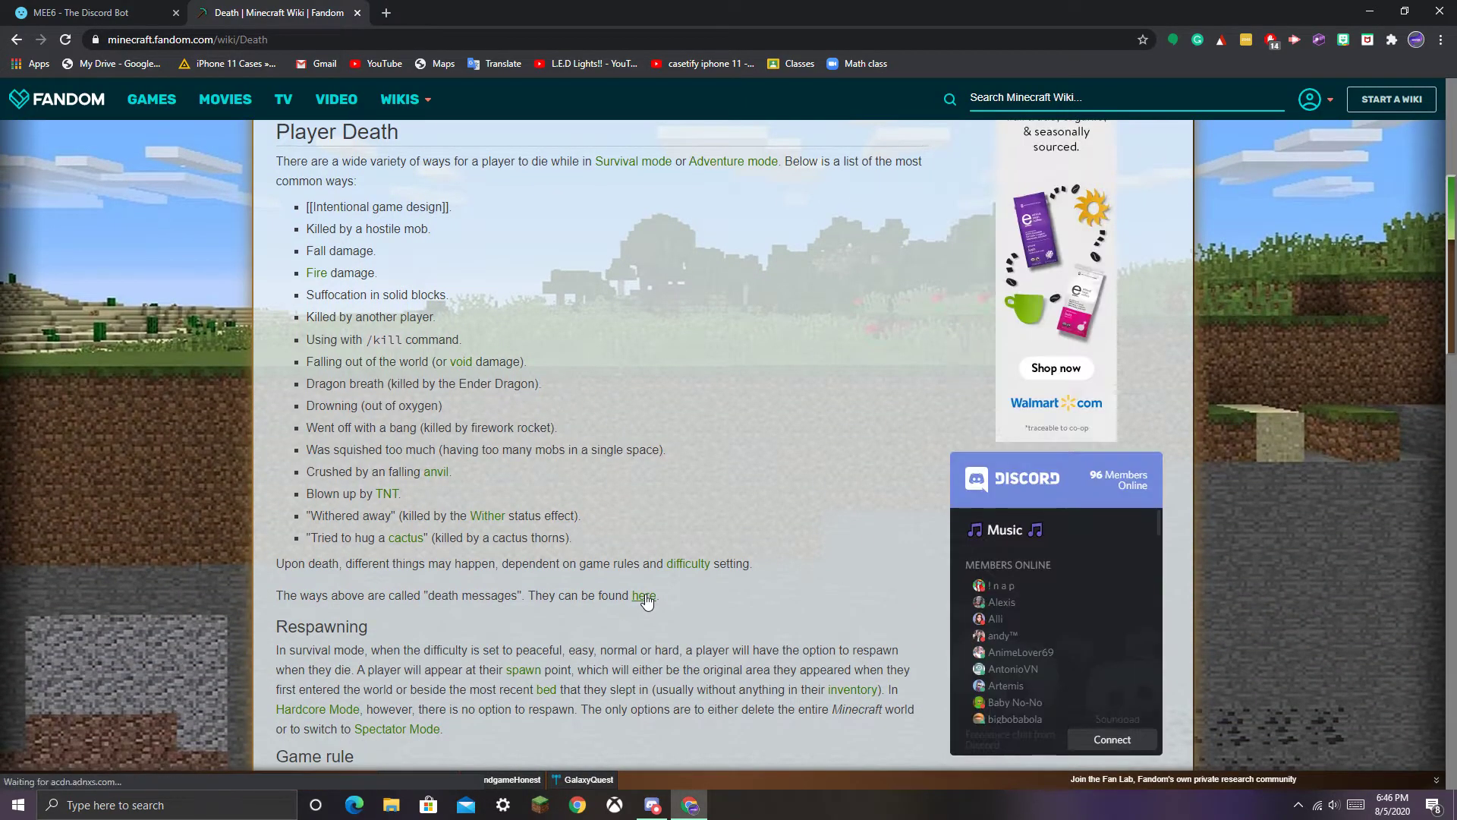
{"action": "scroll", "coordinate": [486, 442], "scroll_direction": "down", "scroll_amount": 2}
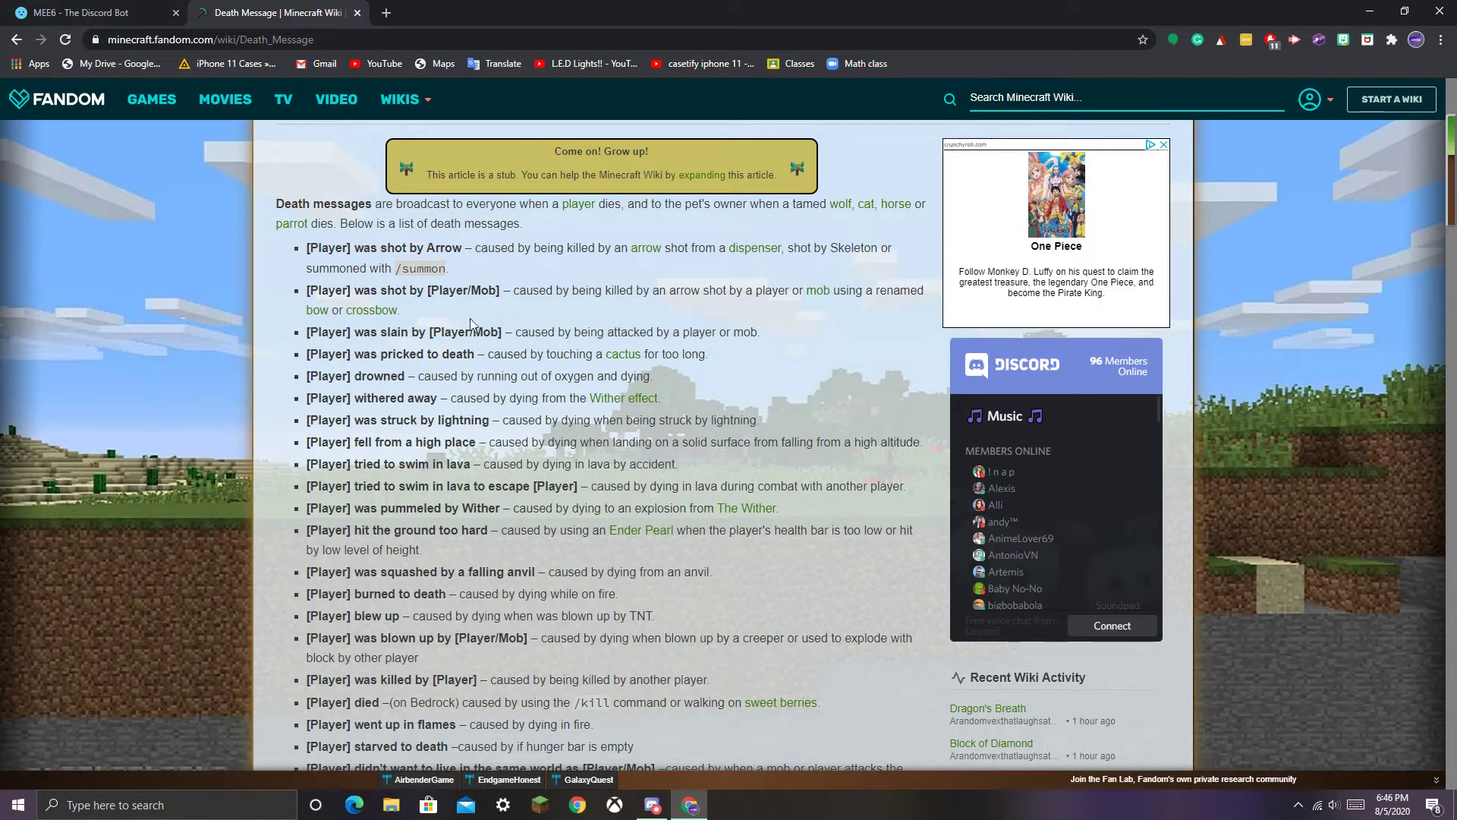
- Add a second reply and clear its default text to write '{user} blew up'
{"action": "left_click", "coordinate": [97, 12]}
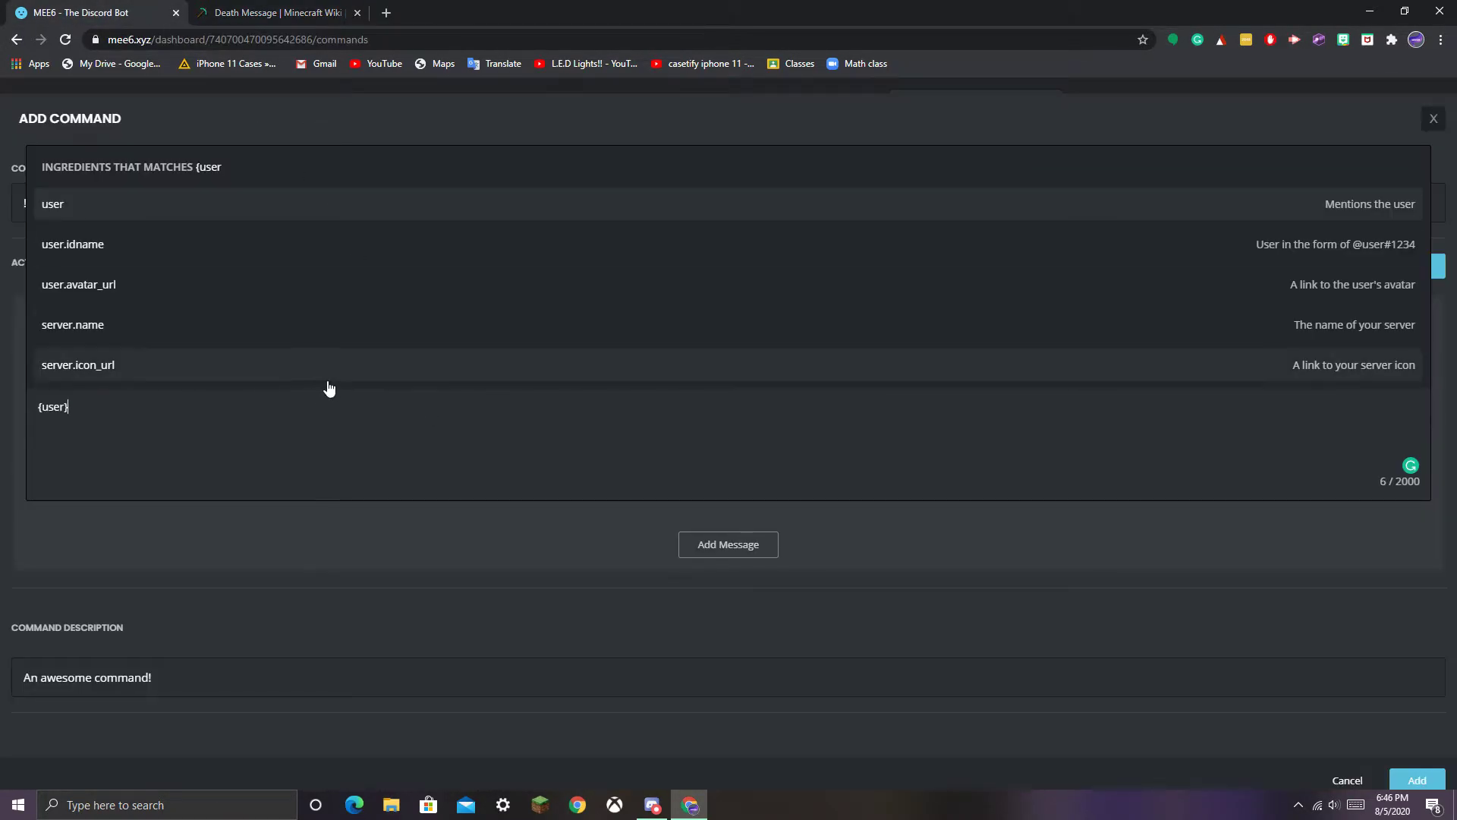
{"action": "type", "text": " dr"}
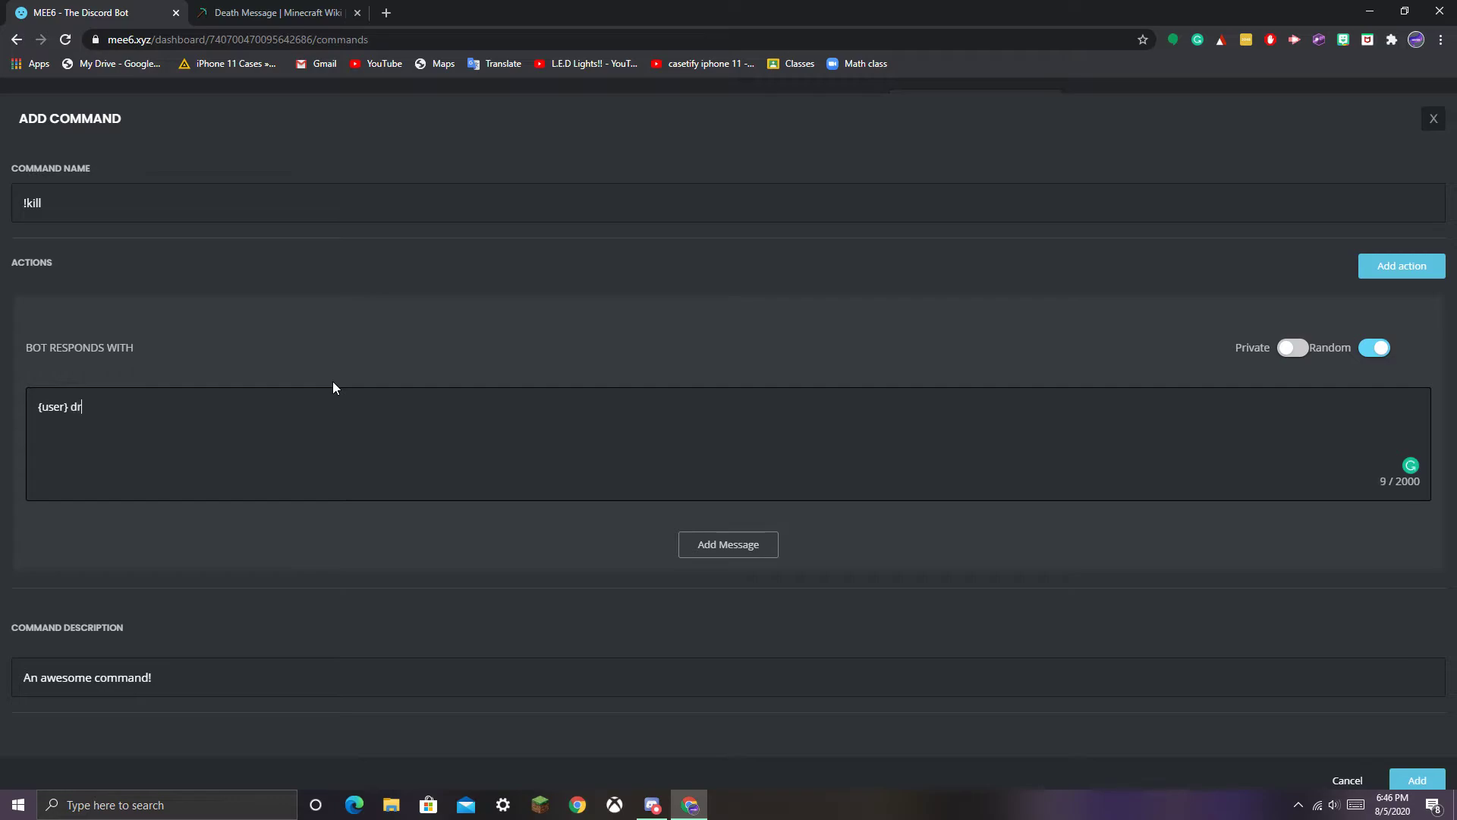
{"action": "type", "text": "owned"}
{"action": "left_click", "coordinate": [708, 541]}
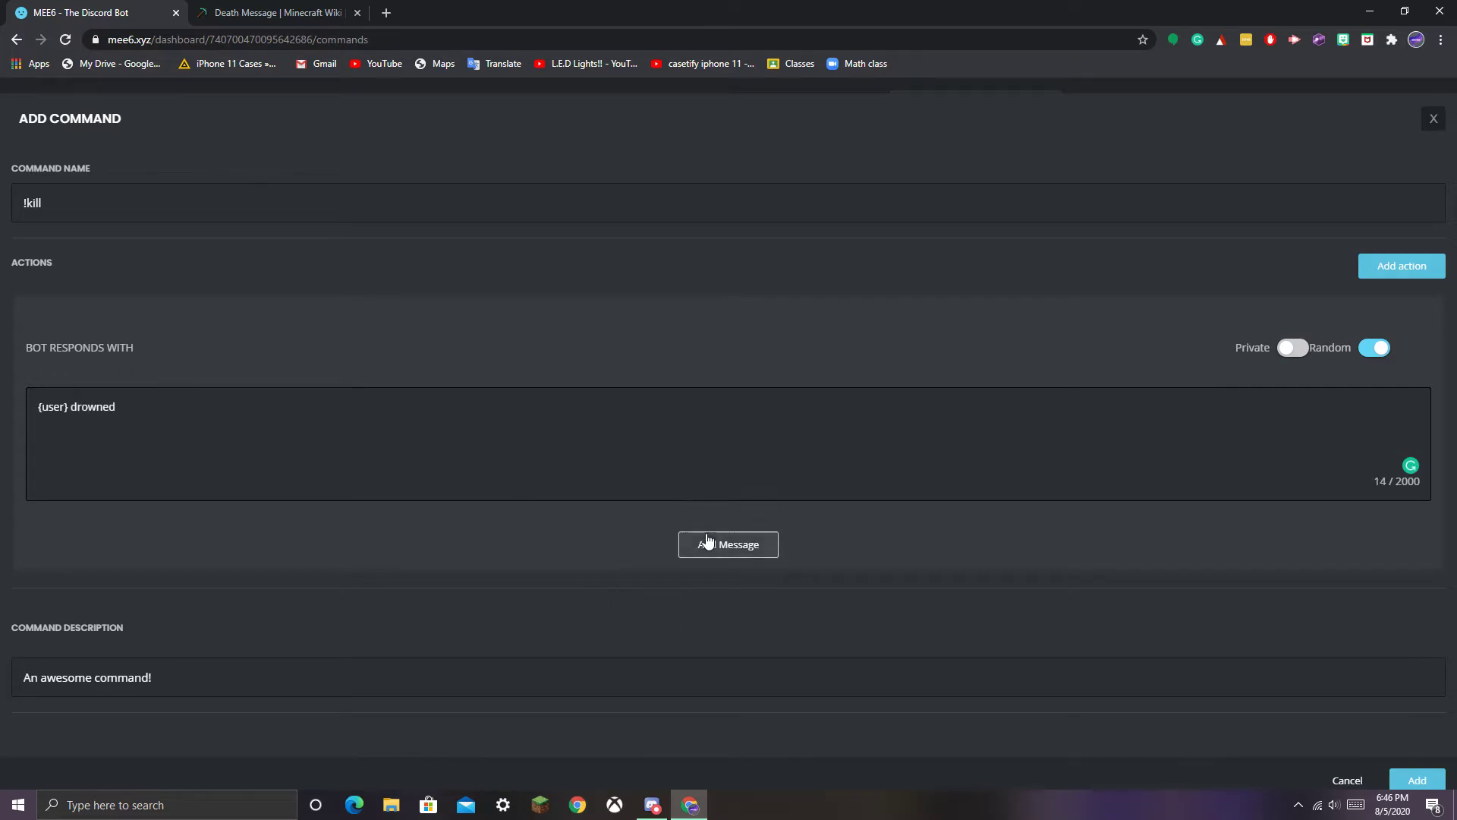
{"action": "left_click_drag", "start_coordinate": [245, 584], "coordinate": [32, 586]}
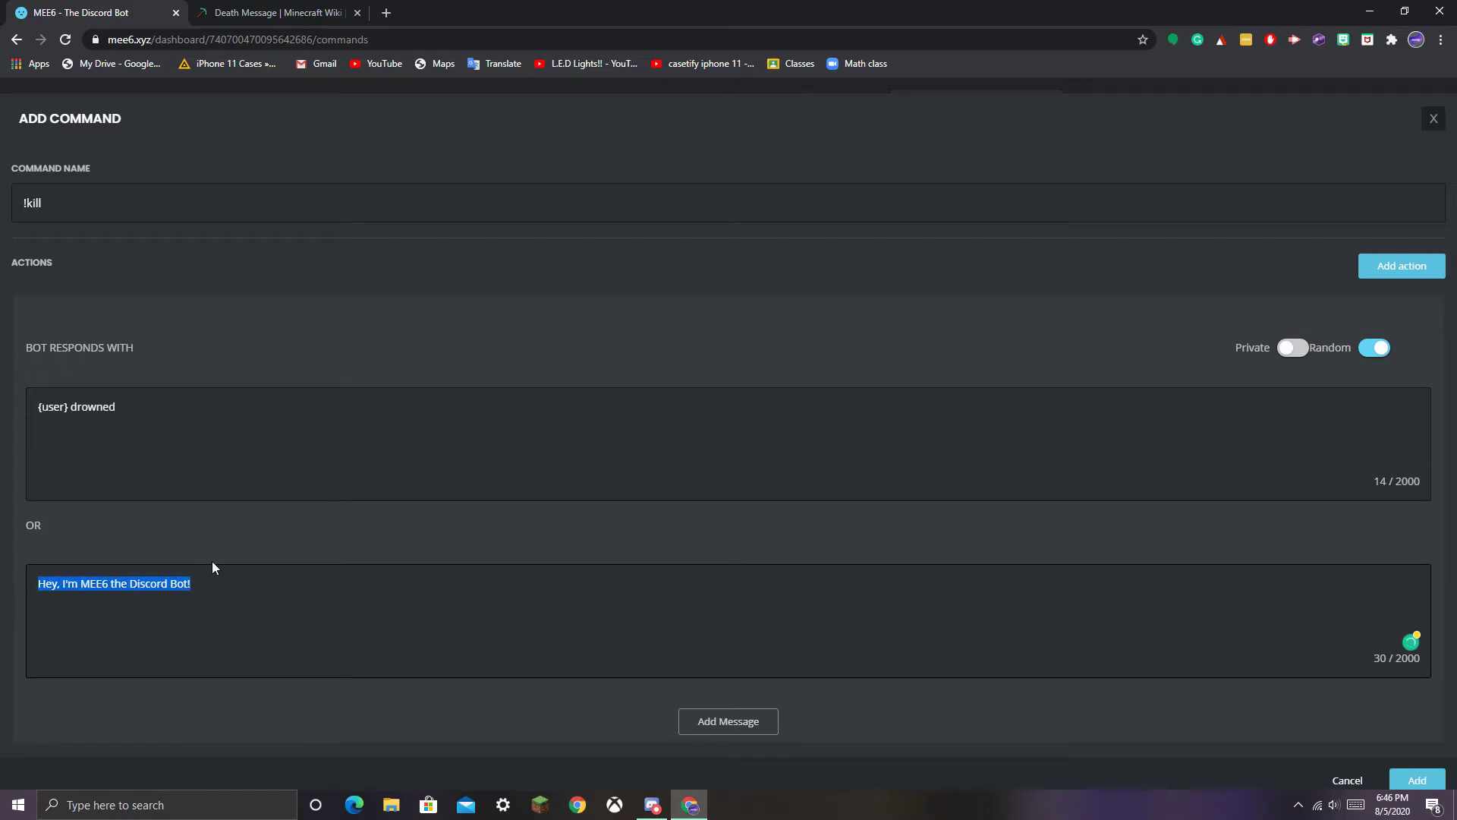
{"action": "scroll", "coordinate": [211, 566], "scroll_direction": "down", "scroll_amount": 1}
{"action": "key", "text": "BackSpace"}
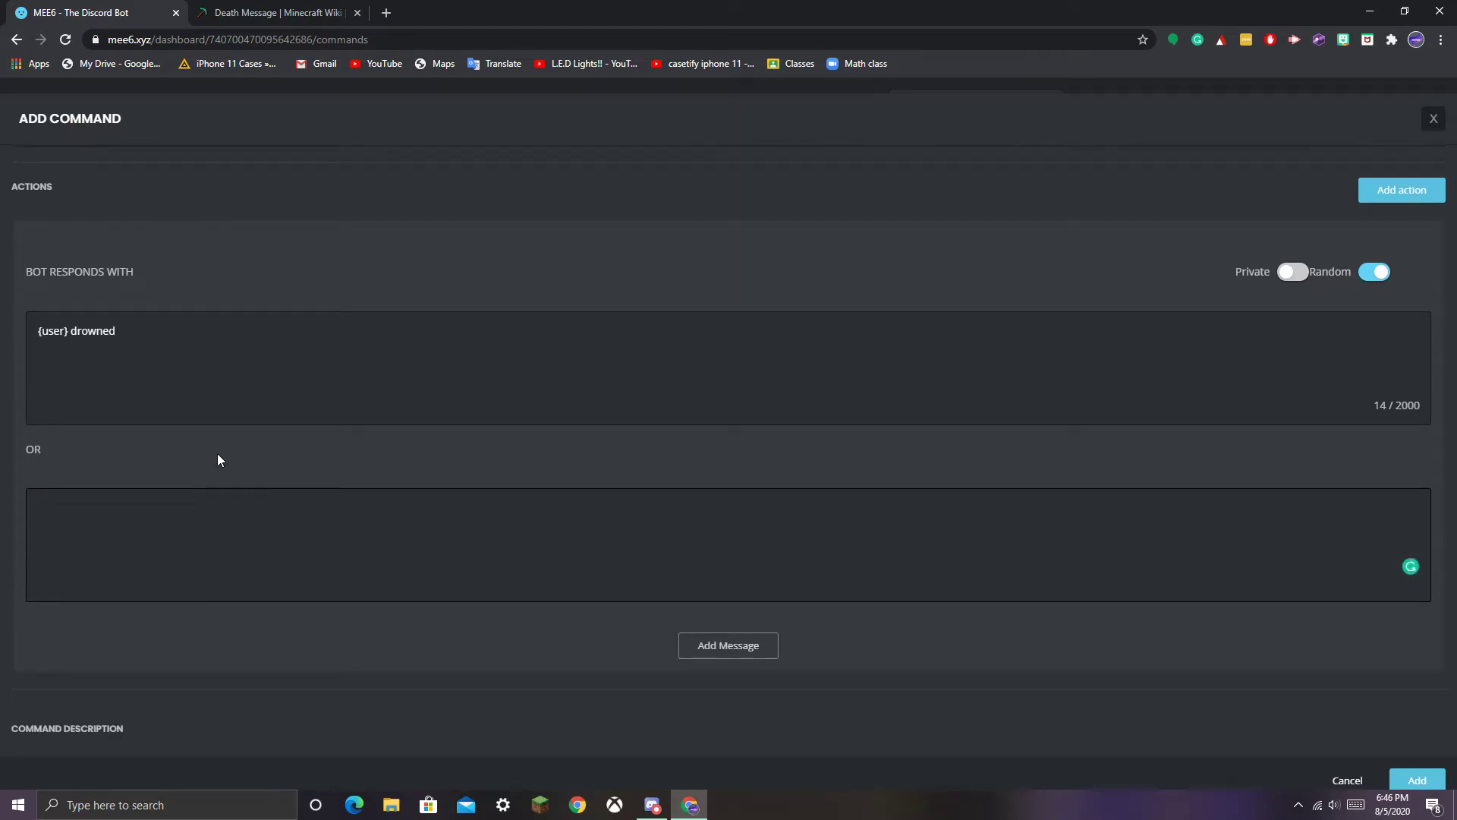
{"action": "type", "text": "{}"}
{"action": "type", "text": "user}"}
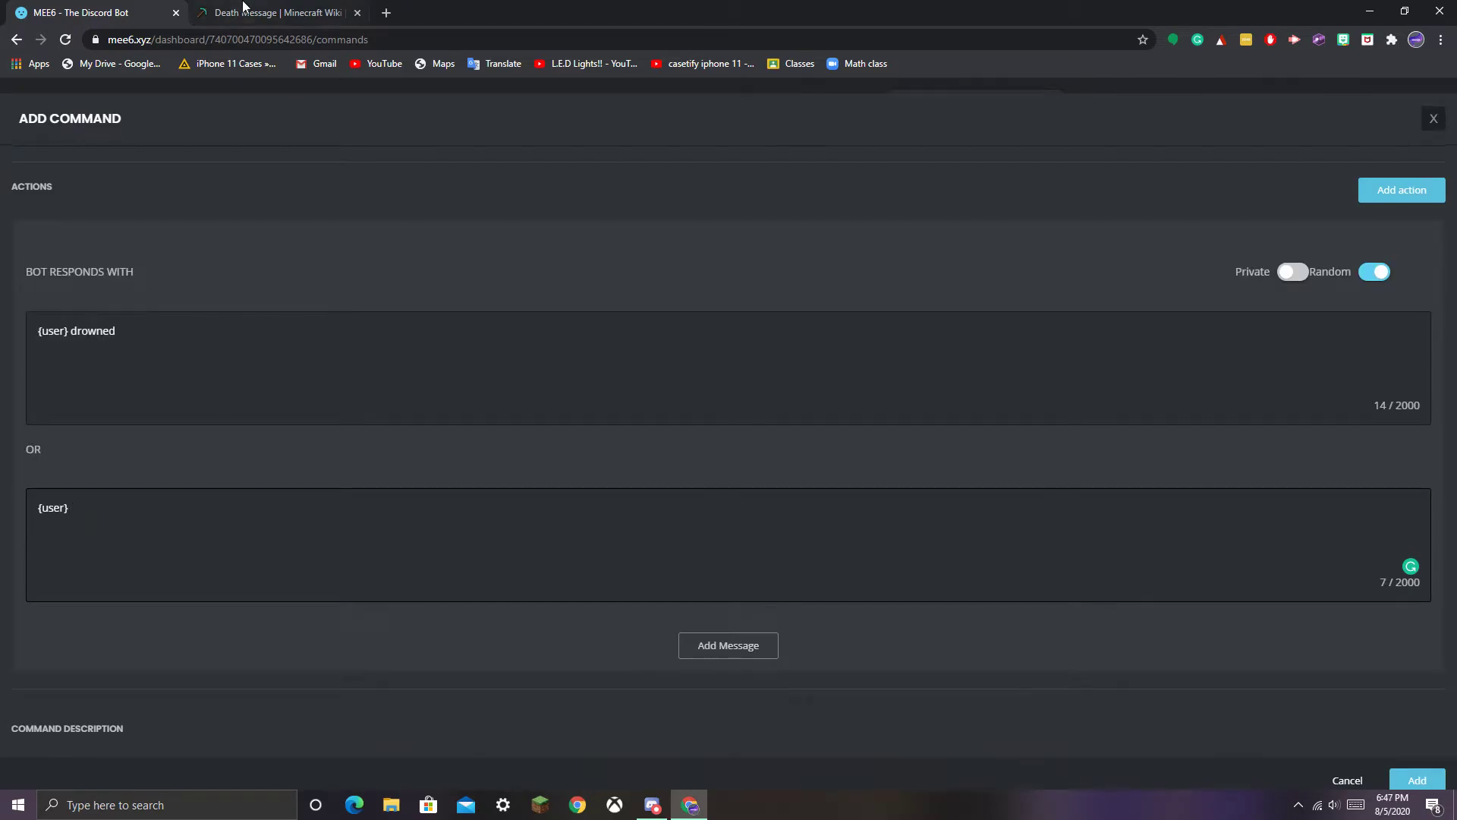
- Check the wiki's death messages, add a third response box, and return to the list
{"action": "left_click", "coordinate": [273, 12]}
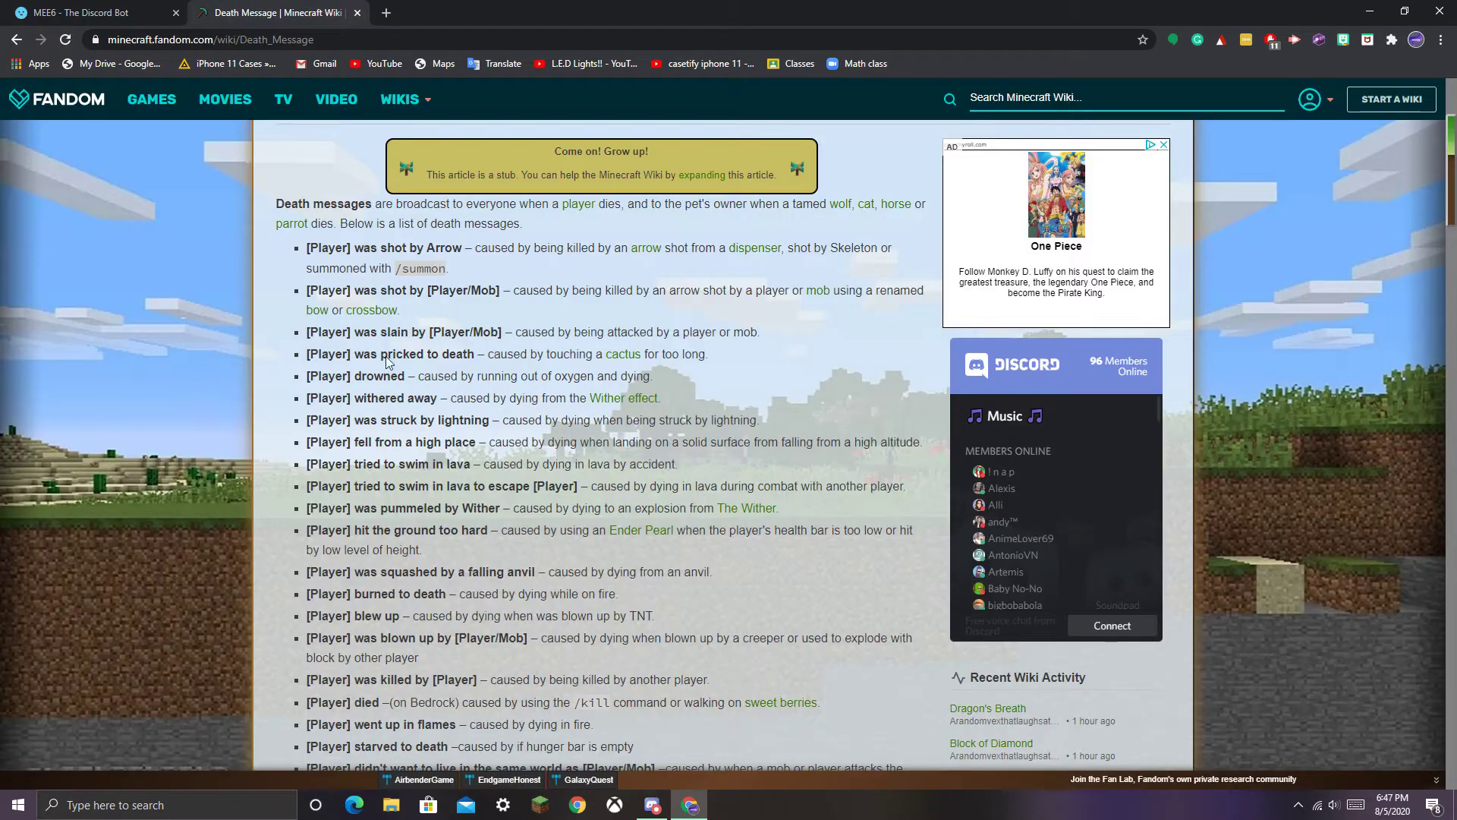
{"action": "scroll", "coordinate": [392, 347], "scroll_direction": "down", "scroll_amount": 2}
{"action": "scroll", "coordinate": [392, 347], "scroll_direction": "down", "scroll_amount": 2}
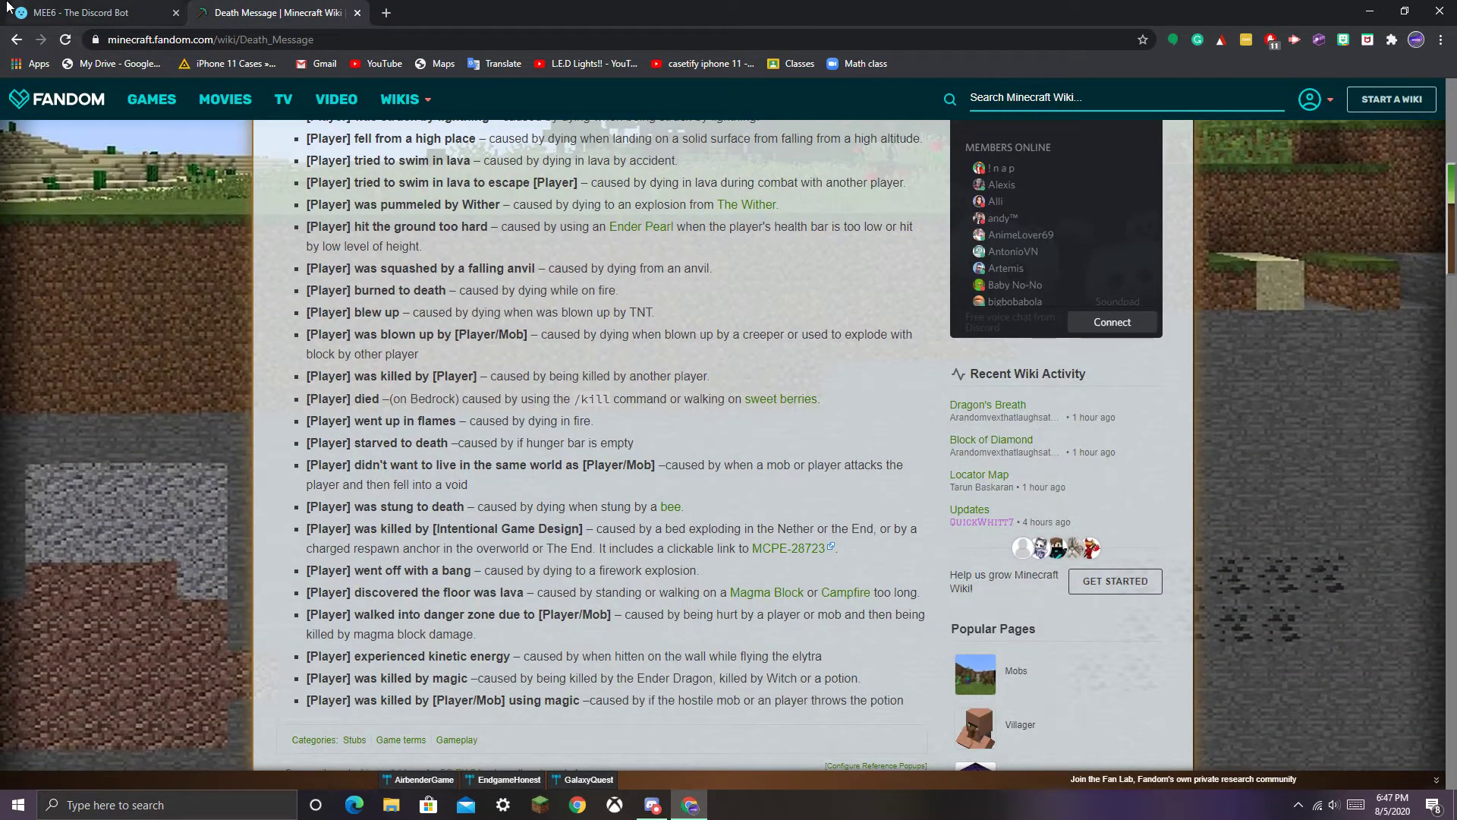
{"action": "left_click", "coordinate": [79, 13]}
{"action": "type", "text": "lew "}
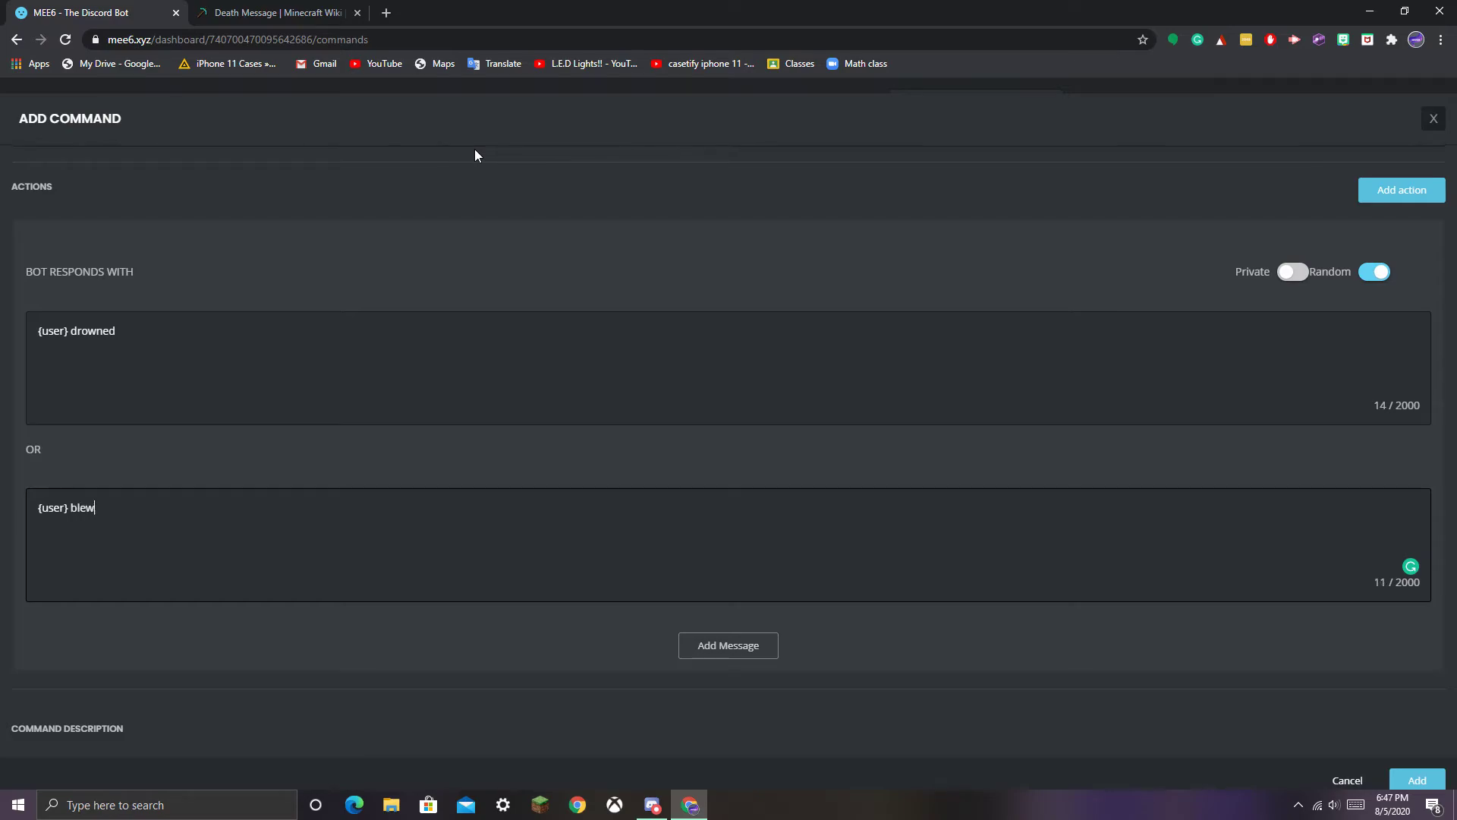
{"action": "type", "text": "up"}
{"action": "left_click", "coordinate": [727, 644]}
{"action": "left_click", "coordinate": [279, 12]}
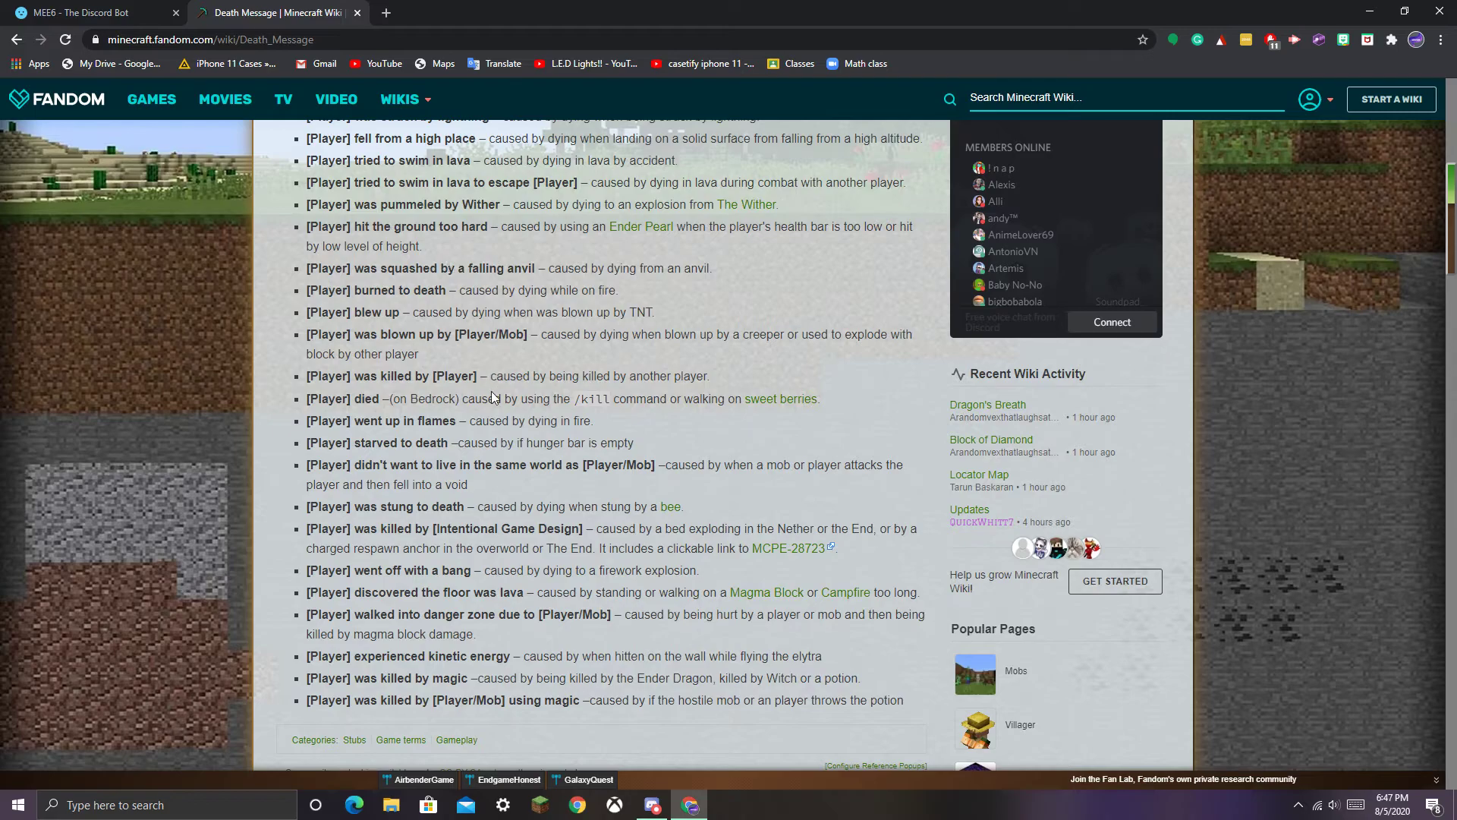
{"action": "scroll", "coordinate": [494, 348], "scroll_direction": "up", "scroll_amount": 1}
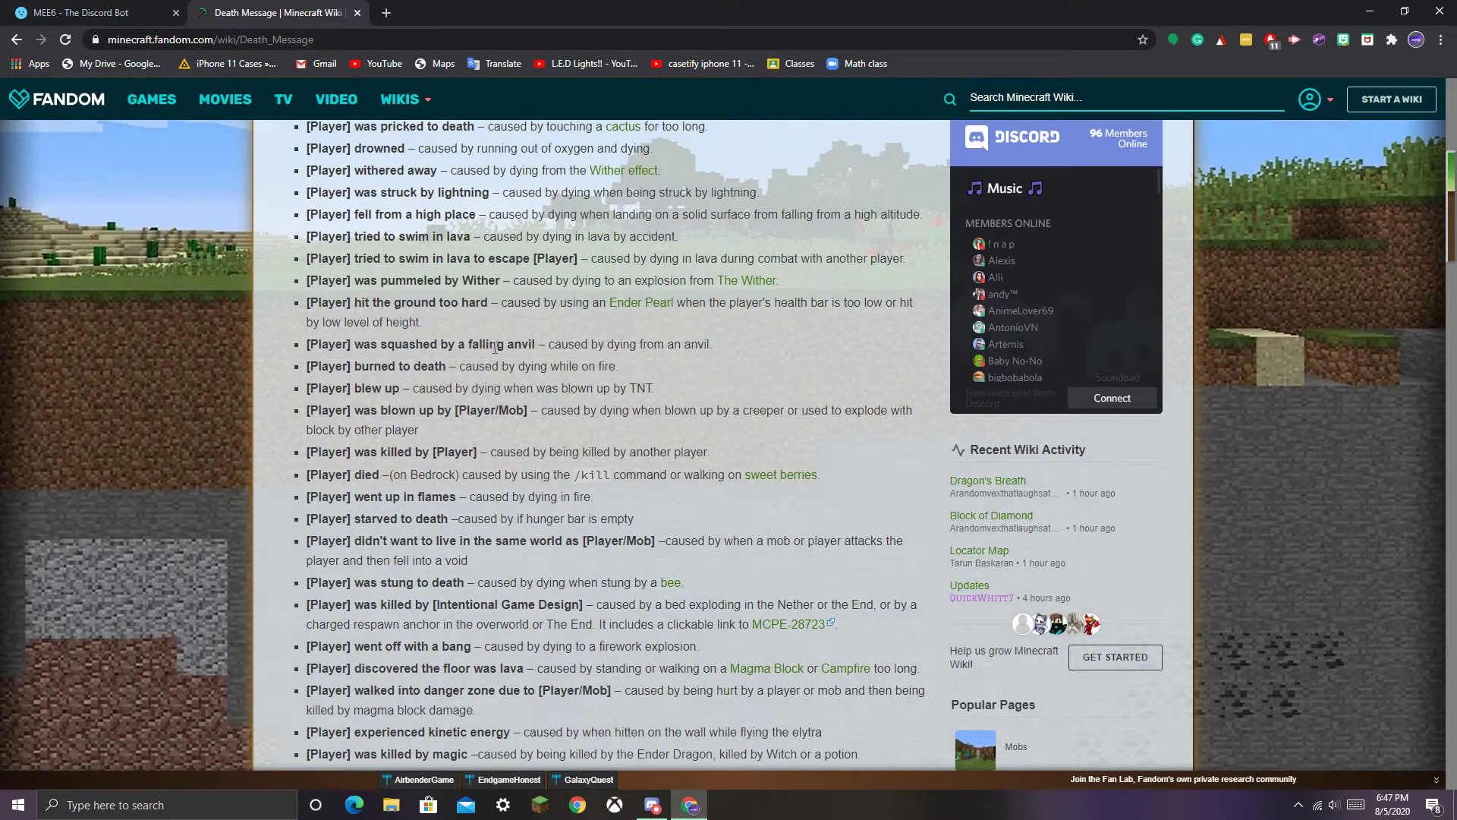
{"action": "scroll", "coordinate": [493, 348], "scroll_direction": "up", "scroll_amount": 1}
{"action": "scroll", "coordinate": [493, 347], "scroll_direction": "up", "scroll_amount": 1}
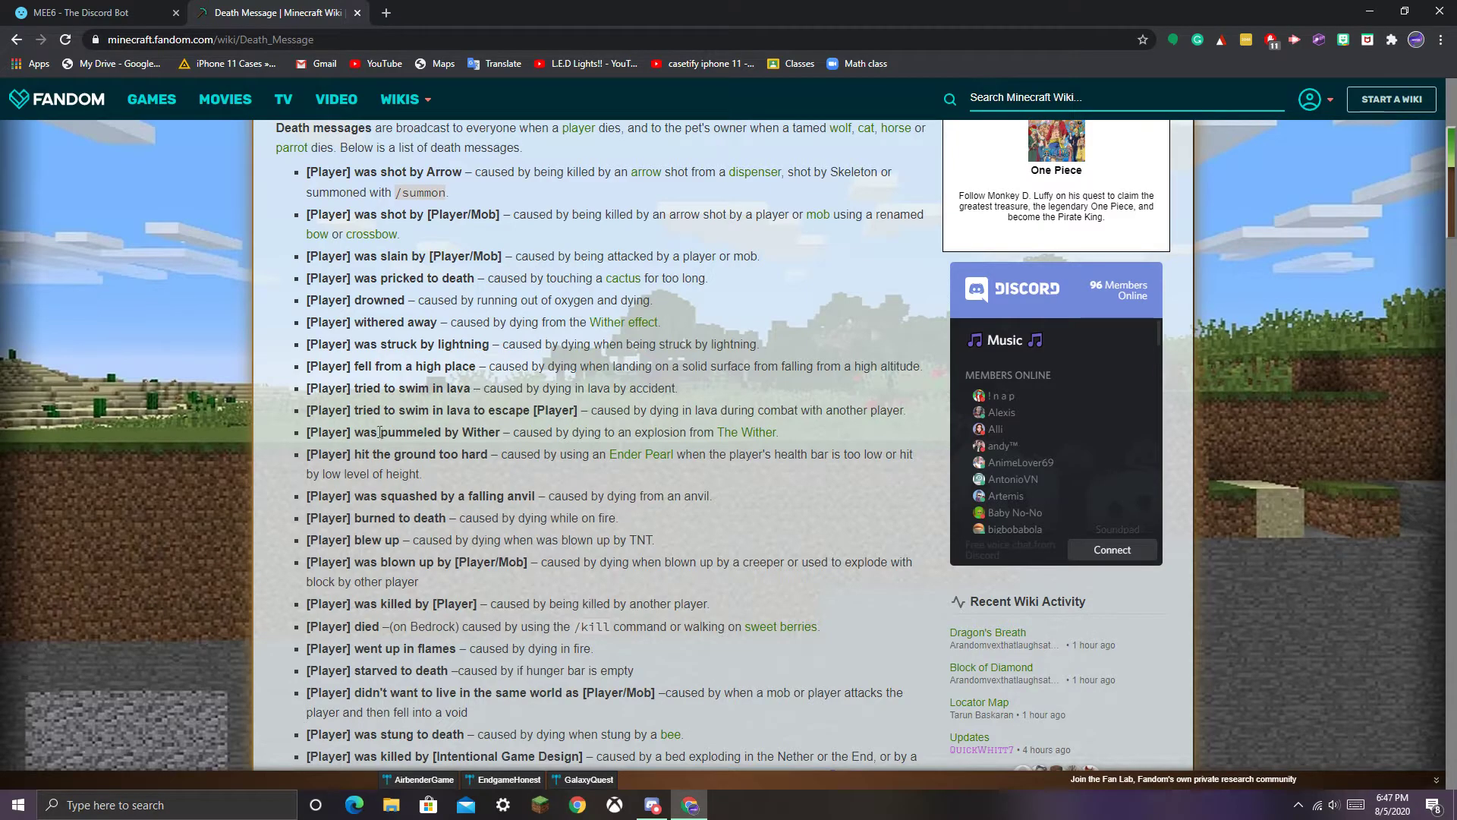
- Replace the third reply's placeholder with '{user} hit the ground too hard', closing developer tools
{"action": "left_click", "coordinate": [120, 7]}
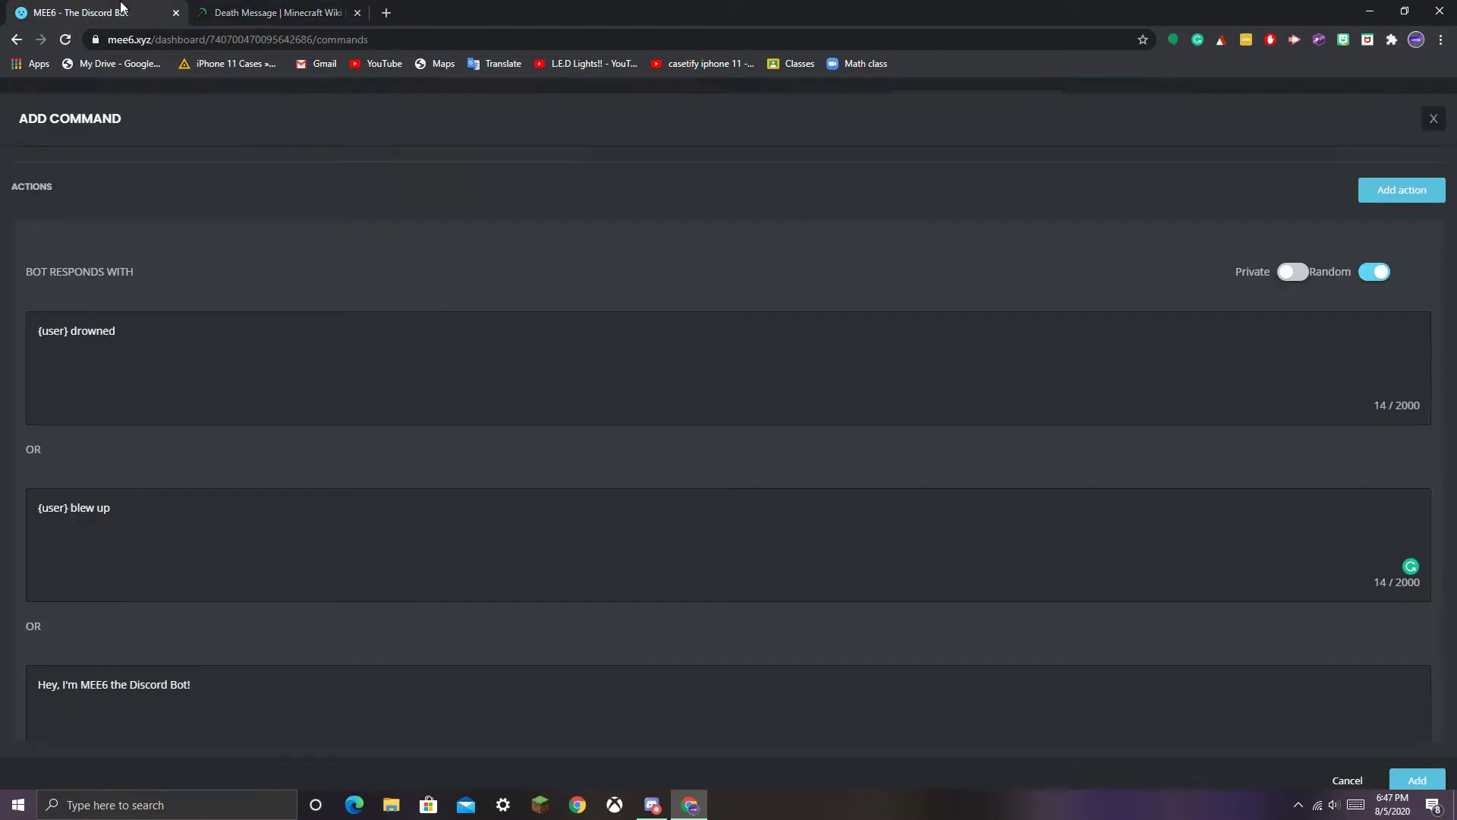
{"action": "scroll", "coordinate": [423, 563], "scroll_direction": "down", "scroll_amount": 2}
{"action": "left_click_drag", "start_coordinate": [235, 466], "coordinate": [3, 435]}
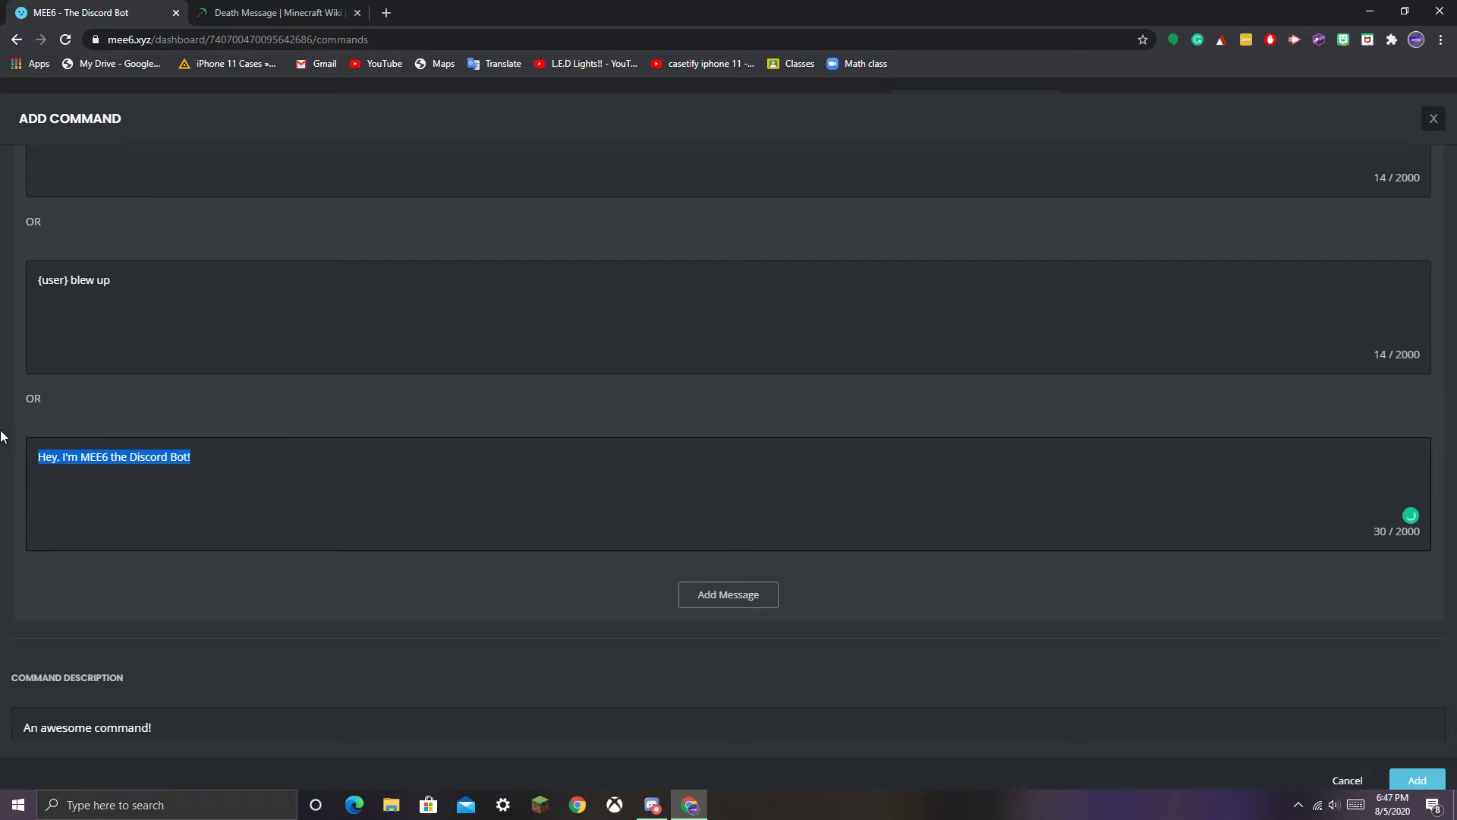
{"action": "key", "text": "BackSpace"}
{"action": "type", "text": "{}"}
{"action": "type", "text": "u"}
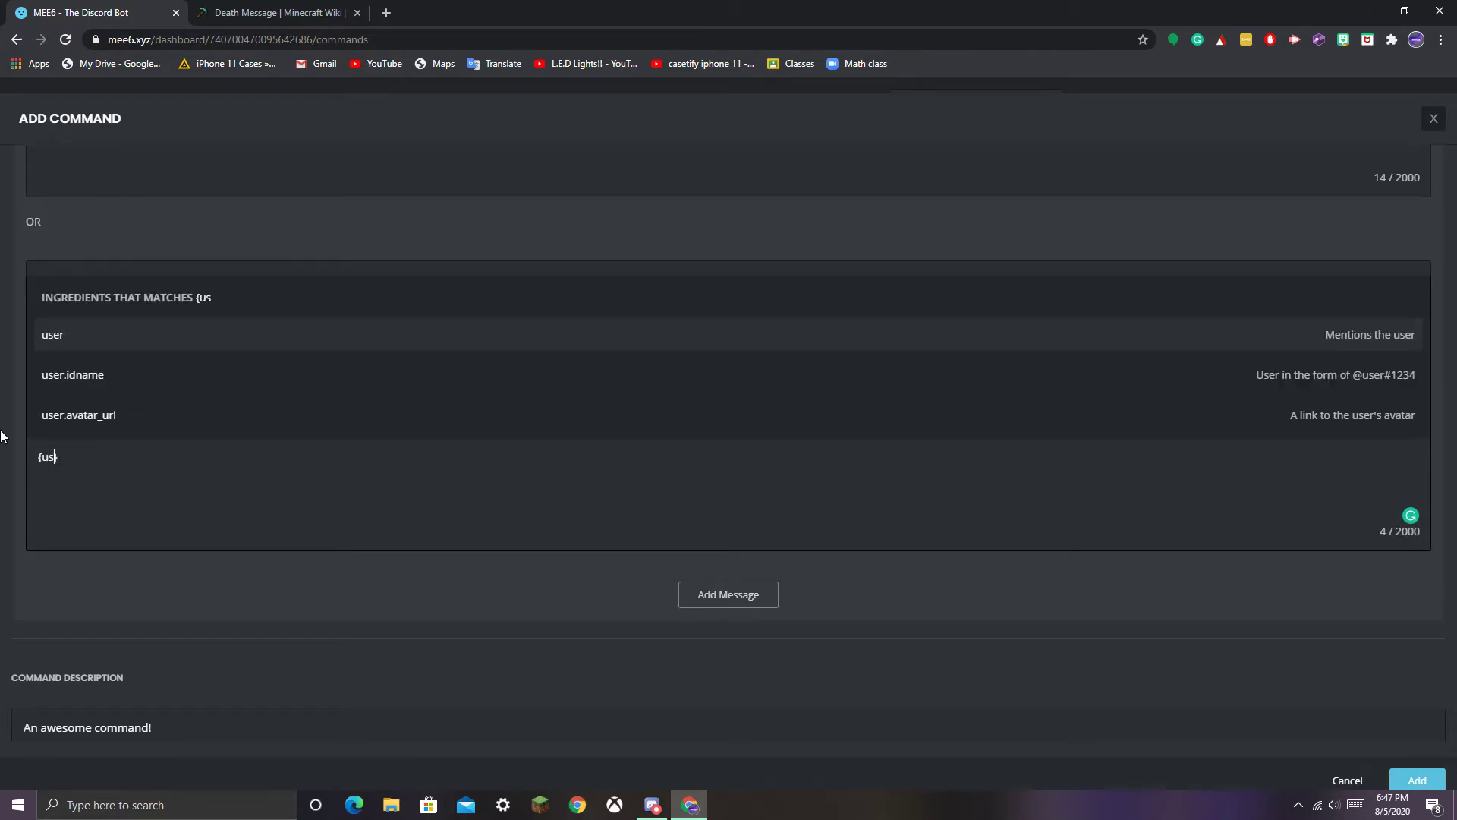
{"action": "type", "text": "ser"}
{"action": "key", "text": "BackSpace"}
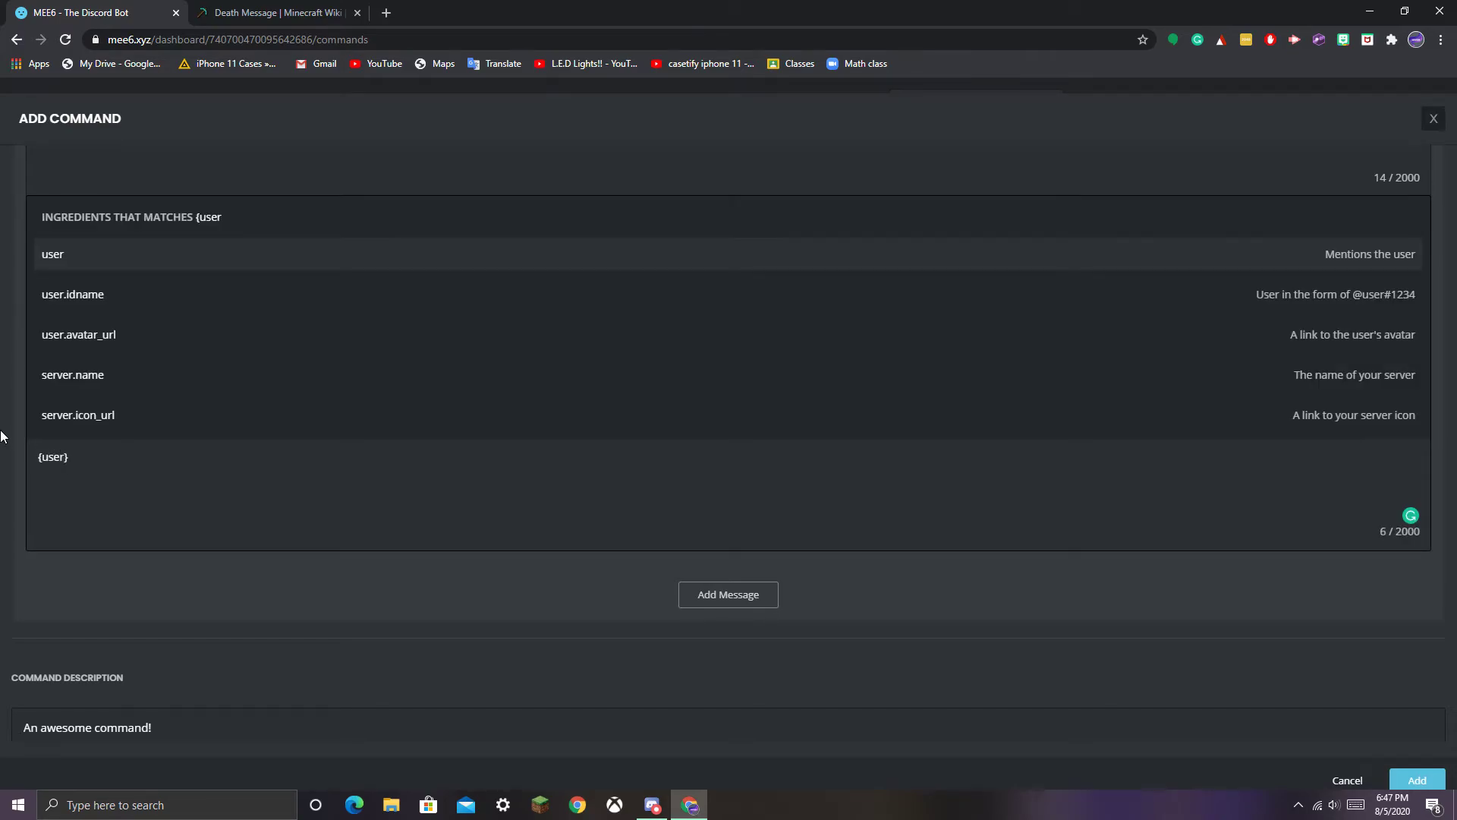
{"action": "key", "text": "F12"}
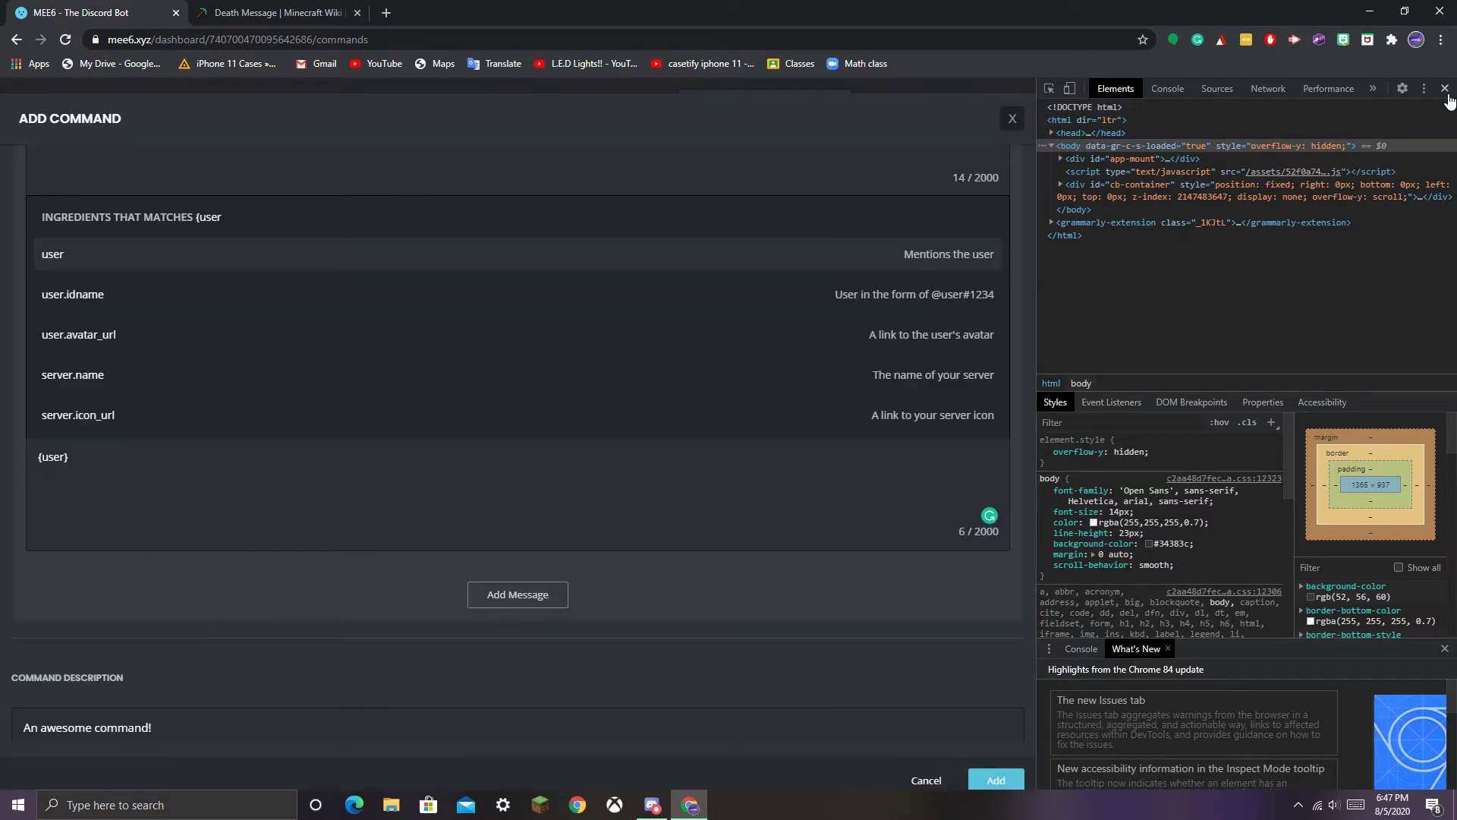
{"action": "key", "text": "F12"}
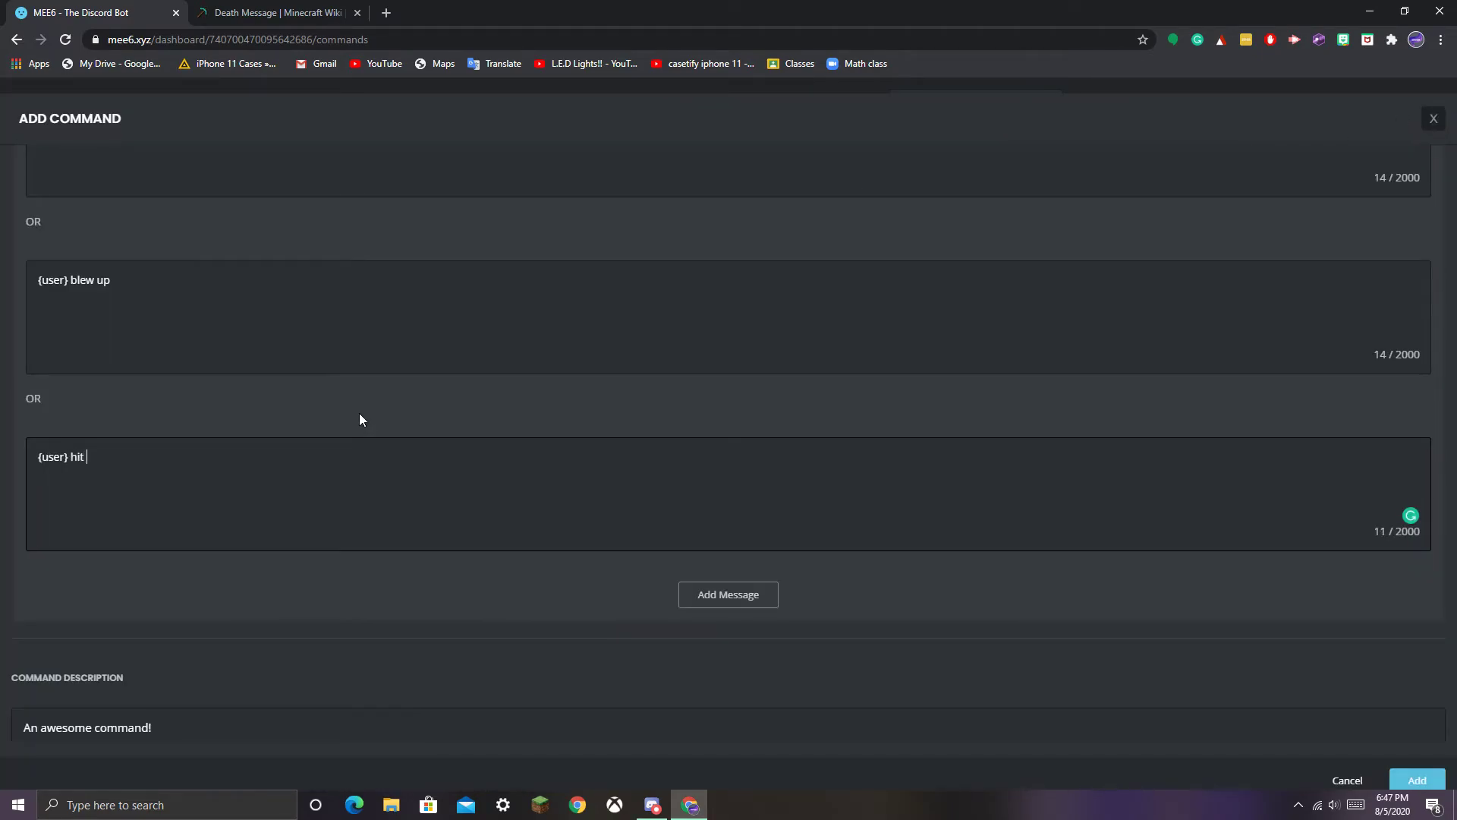
{"action": "type", "text": "the gro"}
{"action": "type", "text": "und too ha"}
{"action": "type", "text": "rd"}
{"action": "scroll", "coordinate": [680, 573], "scroll_direction": "up", "scroll_amount": 1}
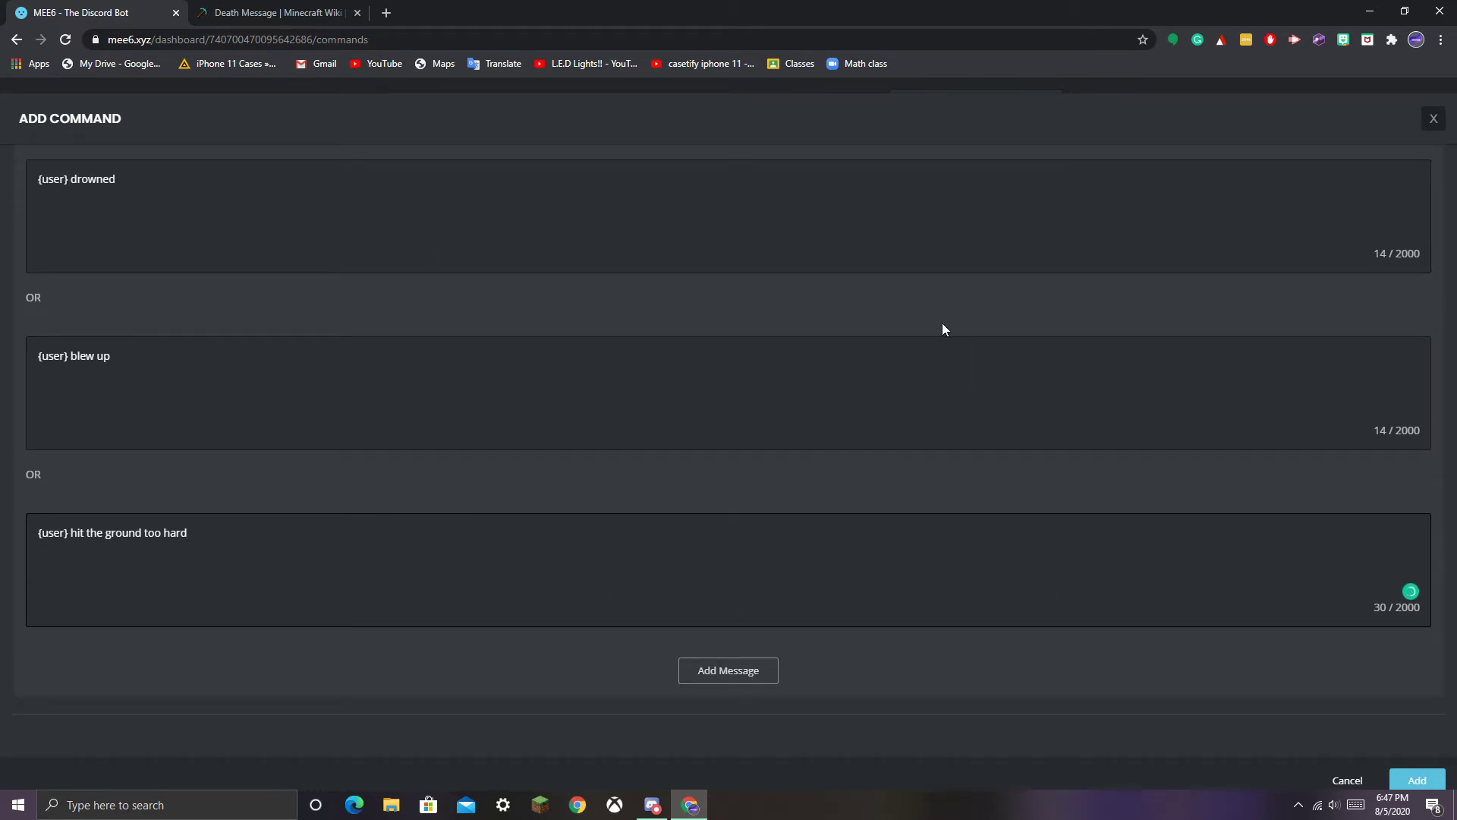
- Delete the two extra 'Hey, I'm MEE6' response boxes and save the !kill command
{"action": "left_click", "coordinate": [754, 670]}
{"action": "scroll", "coordinate": [762, 651], "scroll_direction": "down", "scroll_amount": 2}
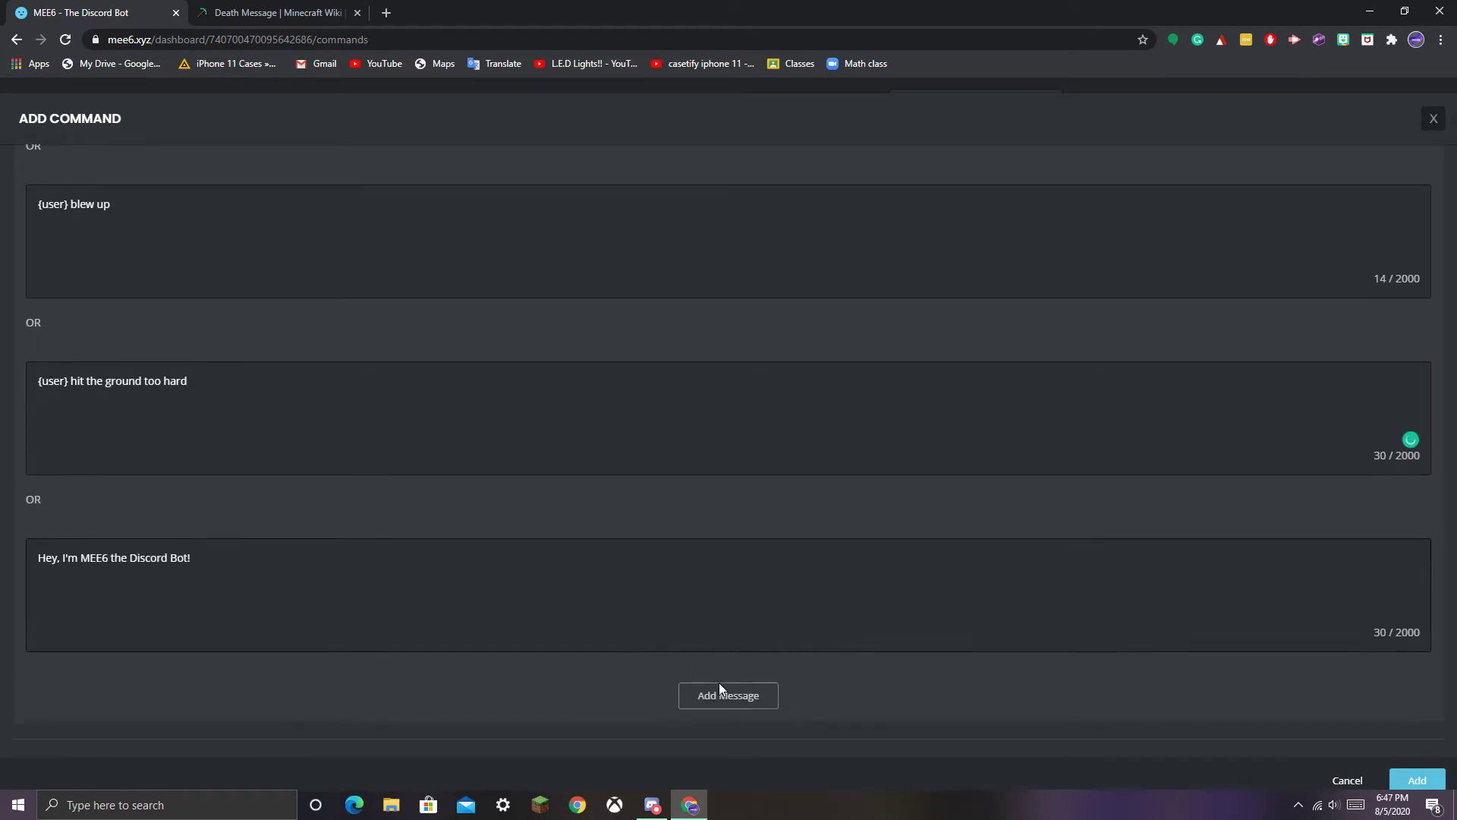
{"action": "left_click", "coordinate": [719, 689]}
{"action": "scroll", "coordinate": [722, 707], "scroll_direction": "down", "scroll_amount": 3}
{"action": "left_click", "coordinate": [1425, 412]}
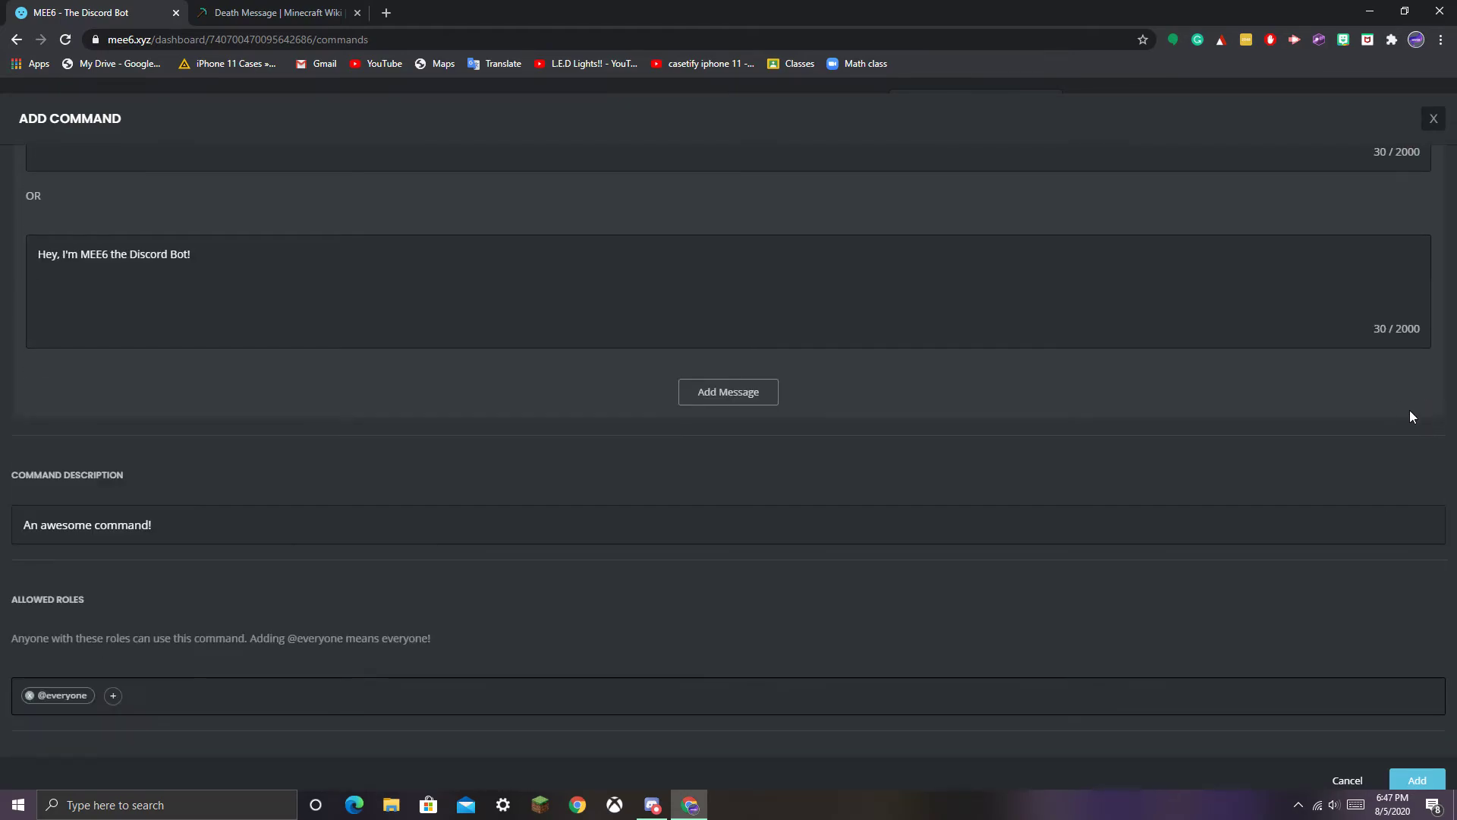
{"action": "left_click", "coordinate": [1432, 249]}
{"action": "scroll", "coordinate": [895, 293], "scroll_direction": "up", "scroll_amount": 2}
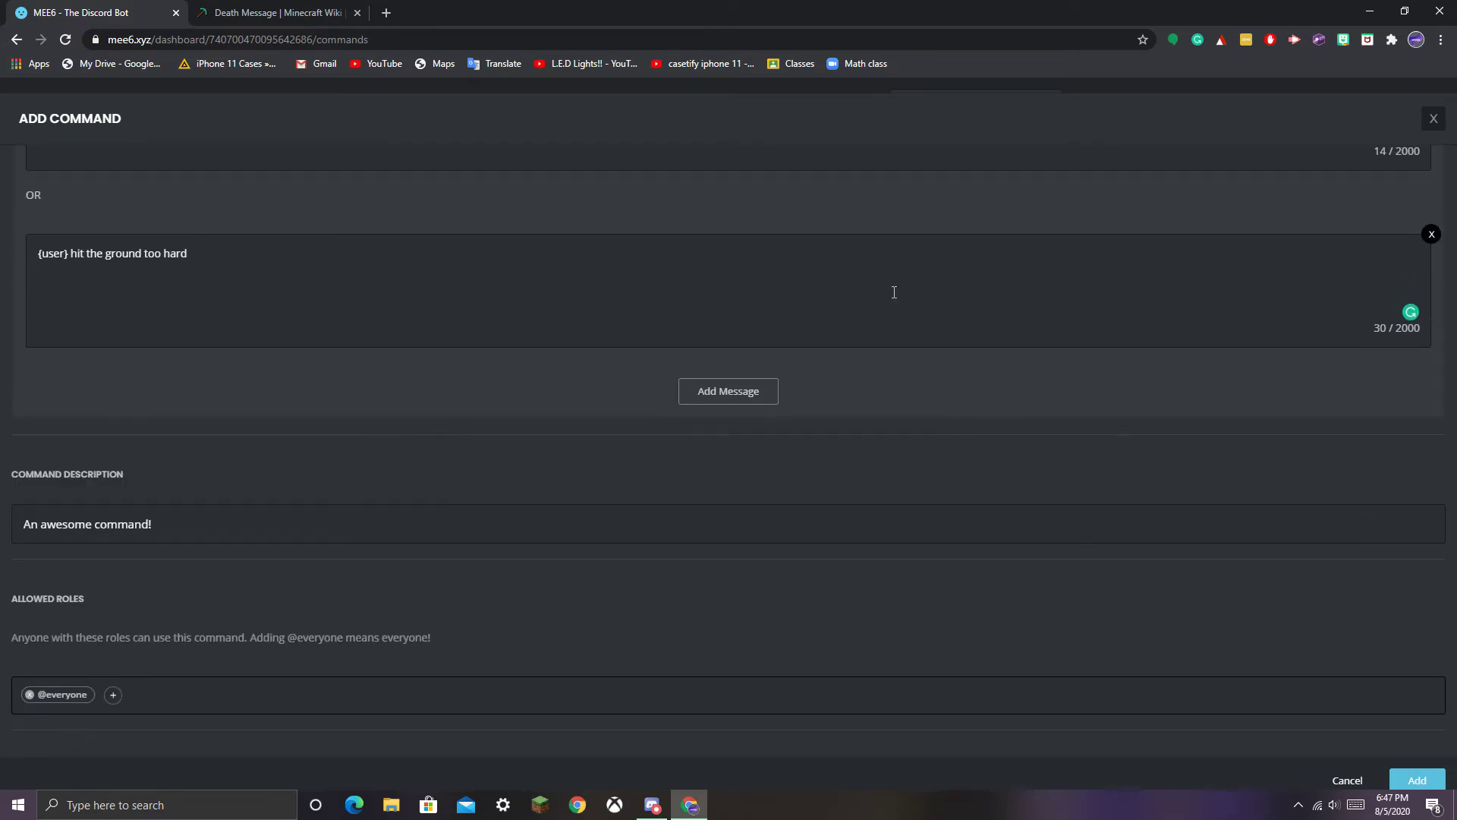
{"action": "scroll", "coordinate": [618, 284], "scroll_direction": "up", "scroll_amount": 1}
{"action": "scroll", "coordinate": [387, 309], "scroll_direction": "up", "scroll_amount": 1}
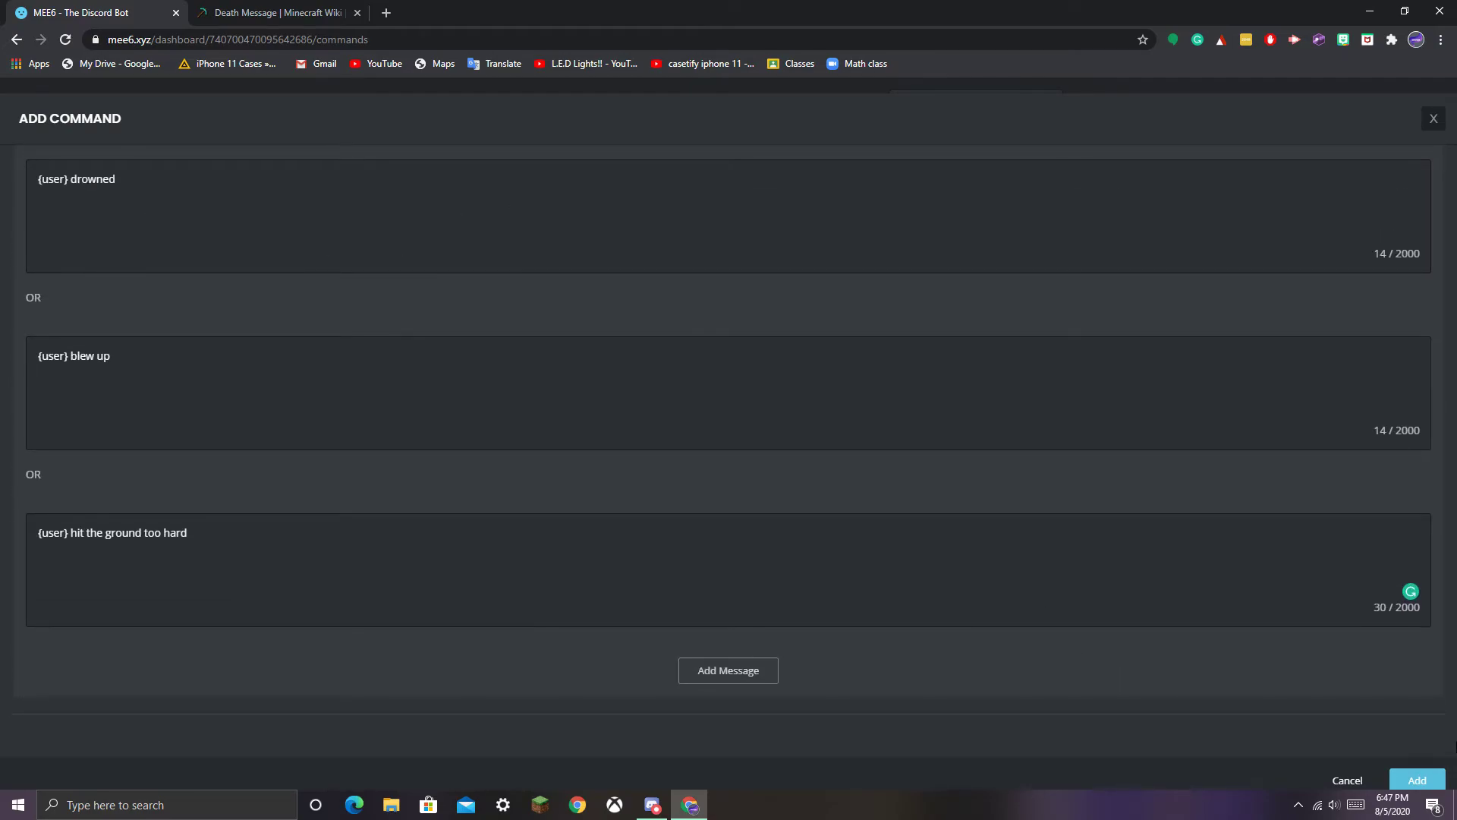
{"action": "left_click", "coordinate": [1417, 780]}
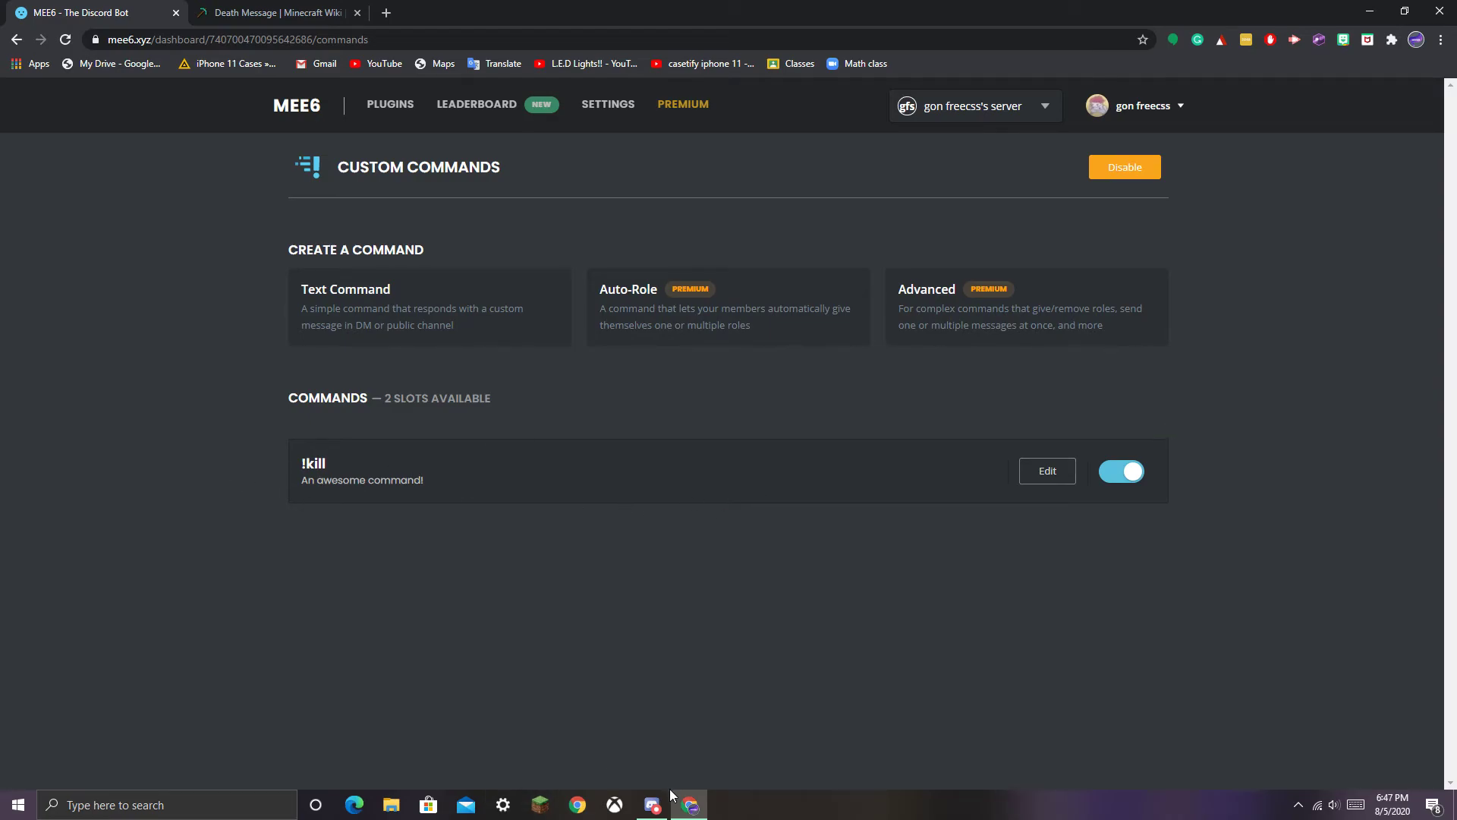
- Send !kill four times in #general; MEE6 replies 'hit the ground too hard' and 'blew up'
{"action": "left_click", "coordinate": [652, 805]}
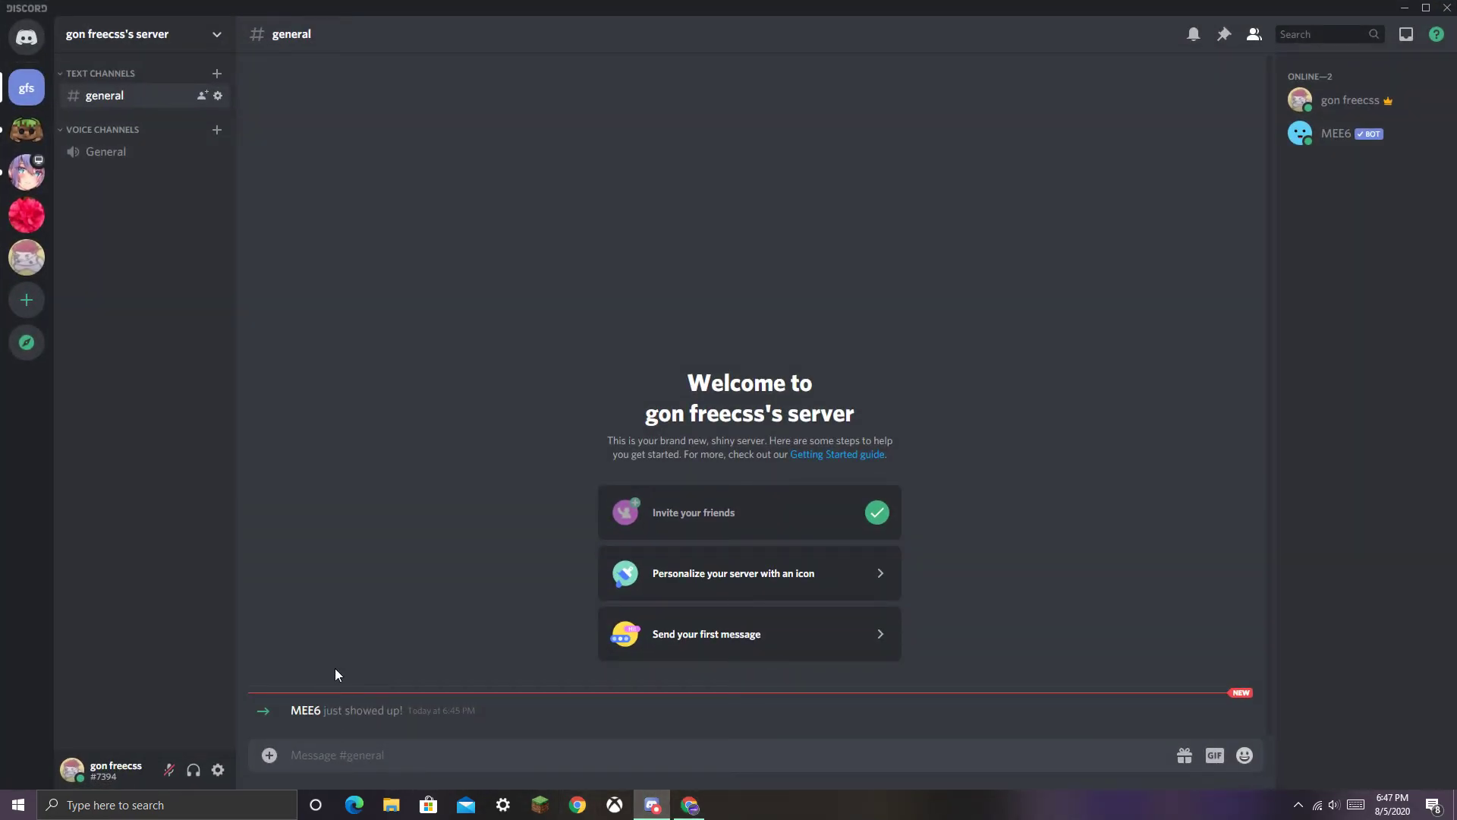
{"action": "type", "text": "!kill"}
{"action": "key", "text": "Return"}
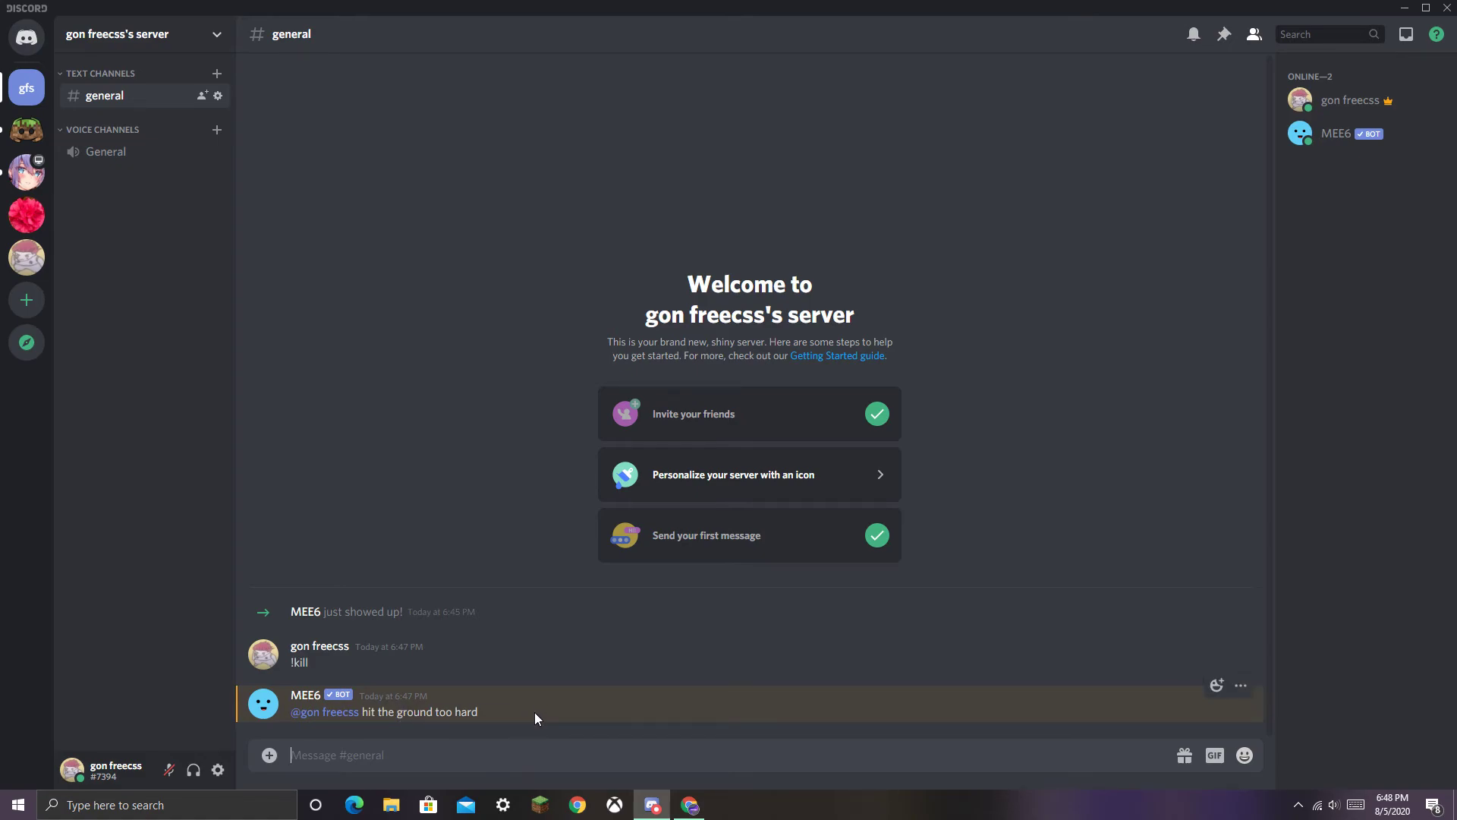
{"action": "type", "text": "!kill"}
{"action": "key", "text": "Return"}
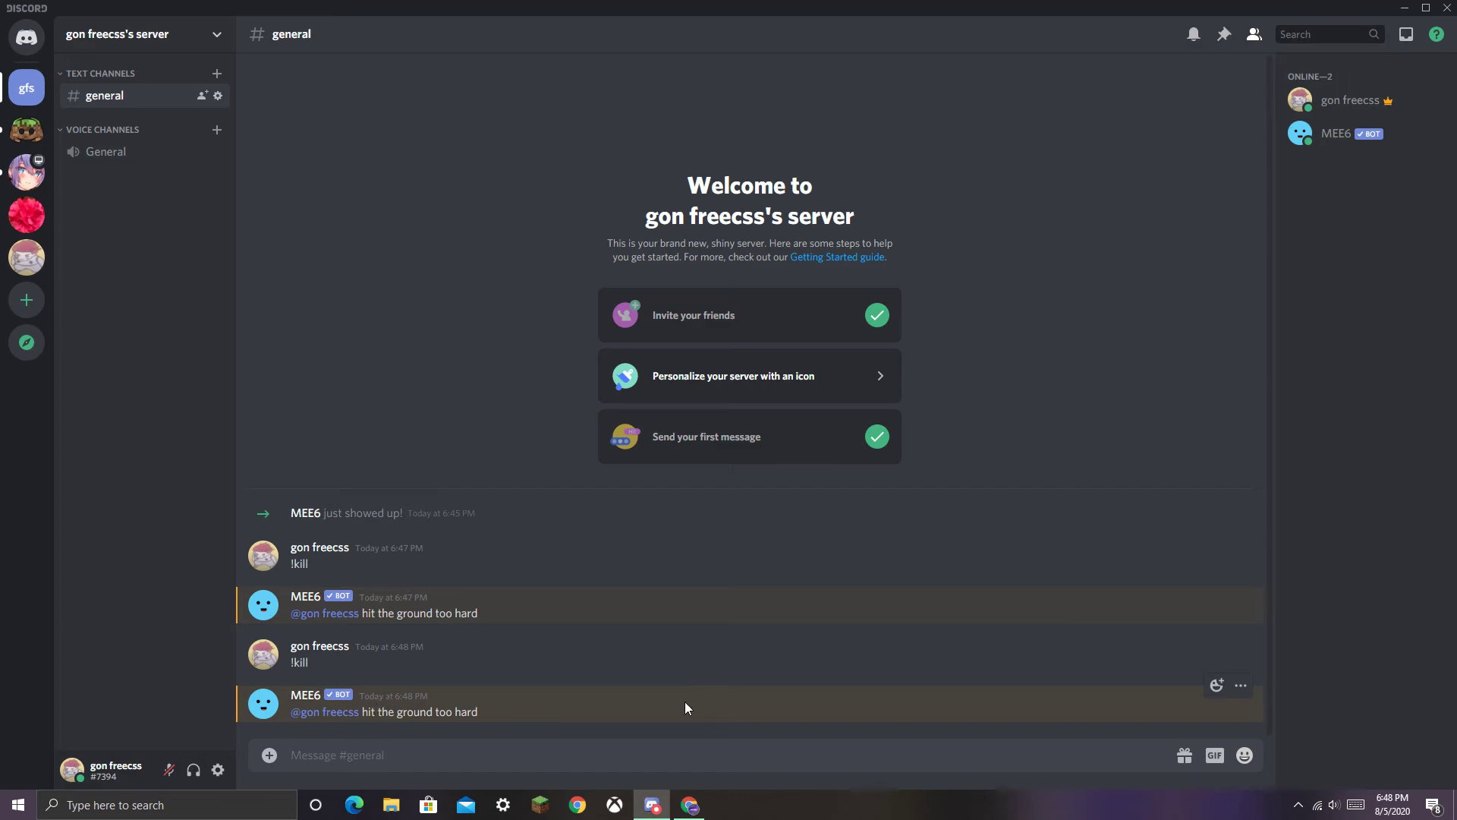
{"action": "type", "text": "!kill"}
{"action": "key", "text": "Return"}
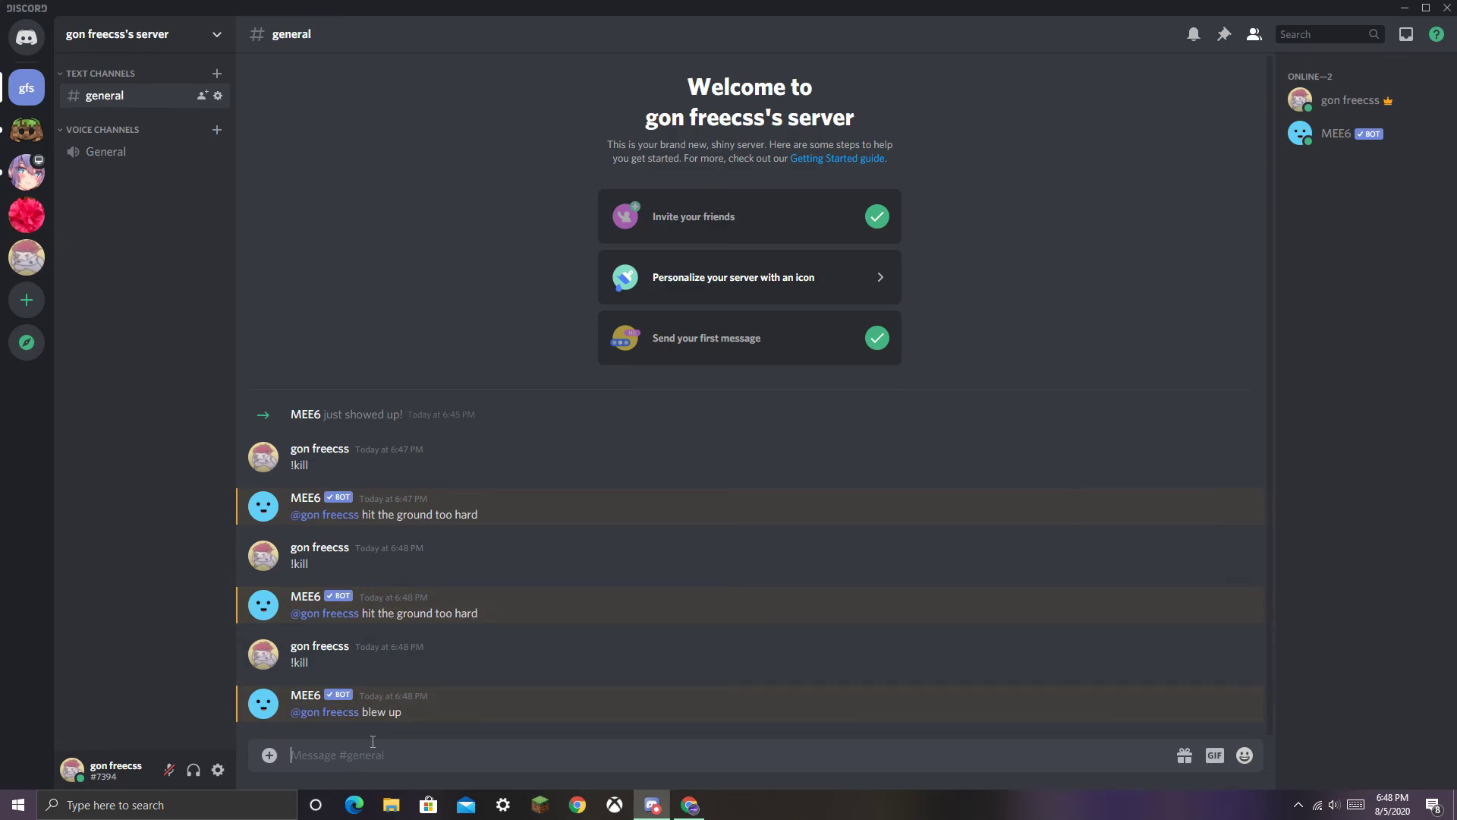
{"action": "type", "text": "!kill"}
{"action": "key", "text": "Return"}
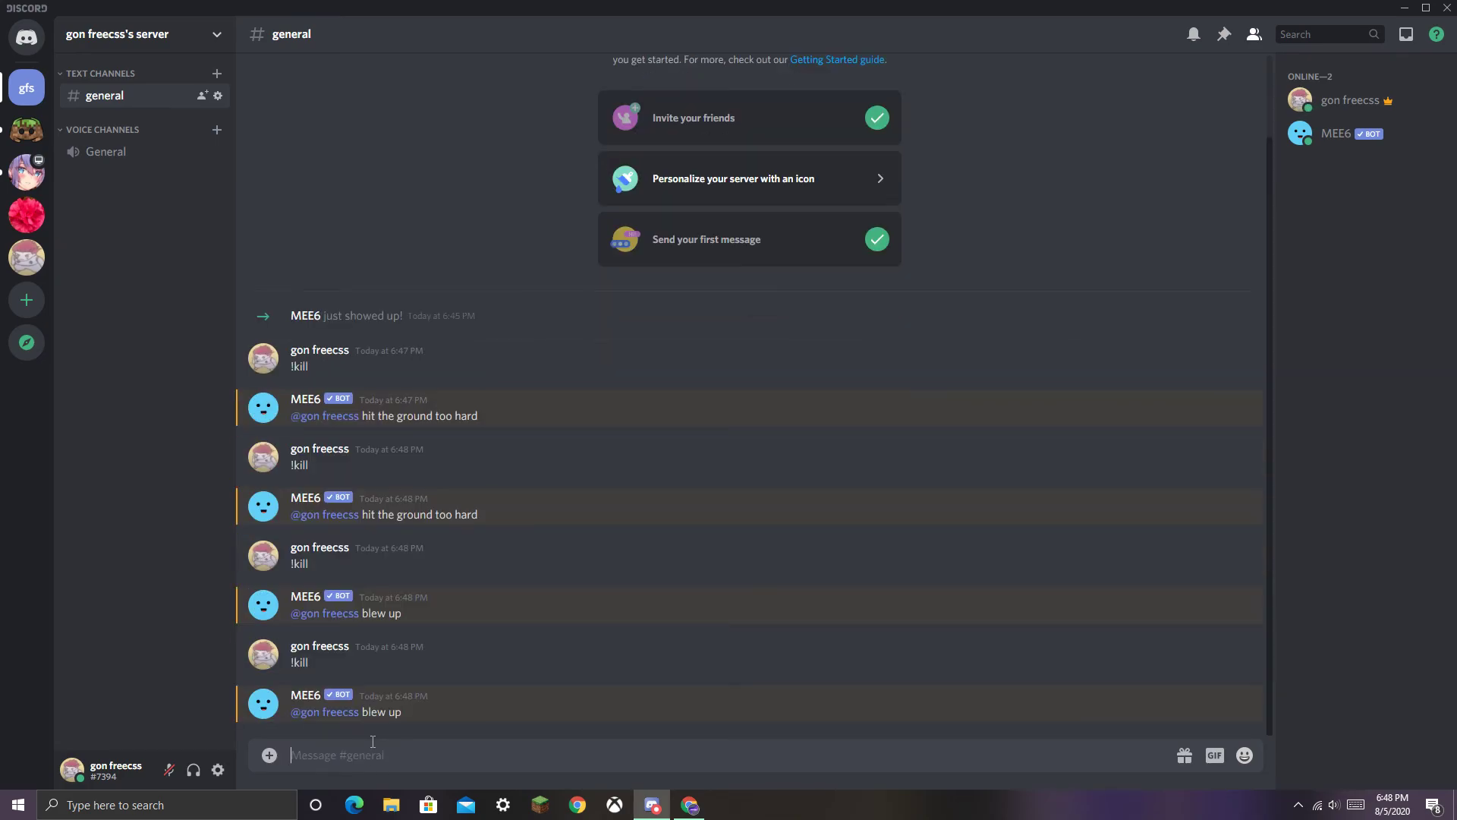